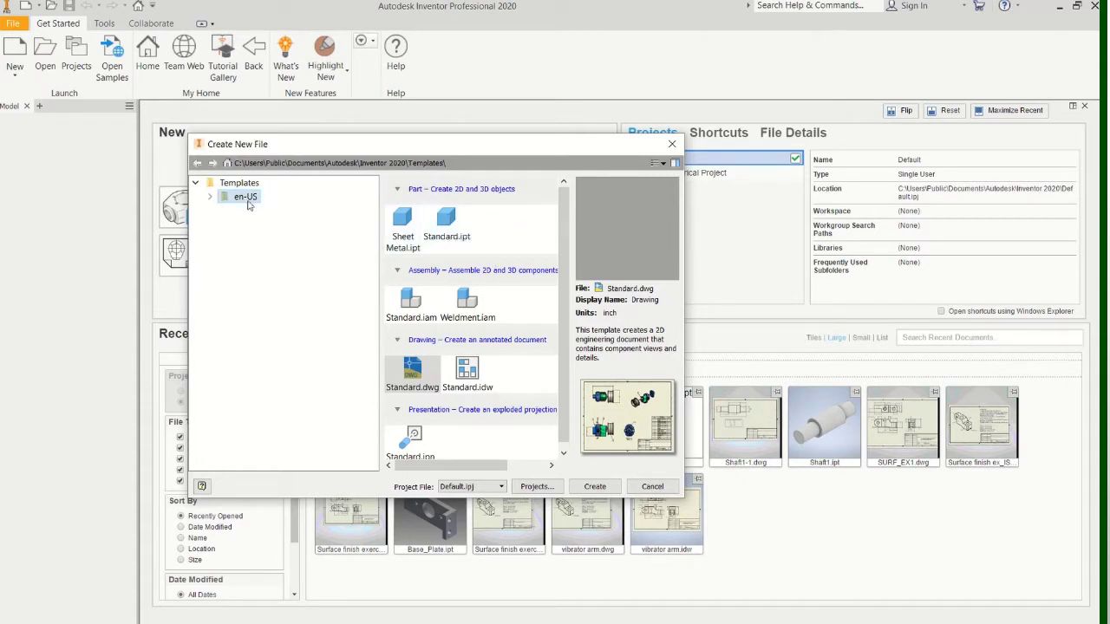
# - Create a new part from the English Standard (in).ipt template
pyautogui.click(209, 197)
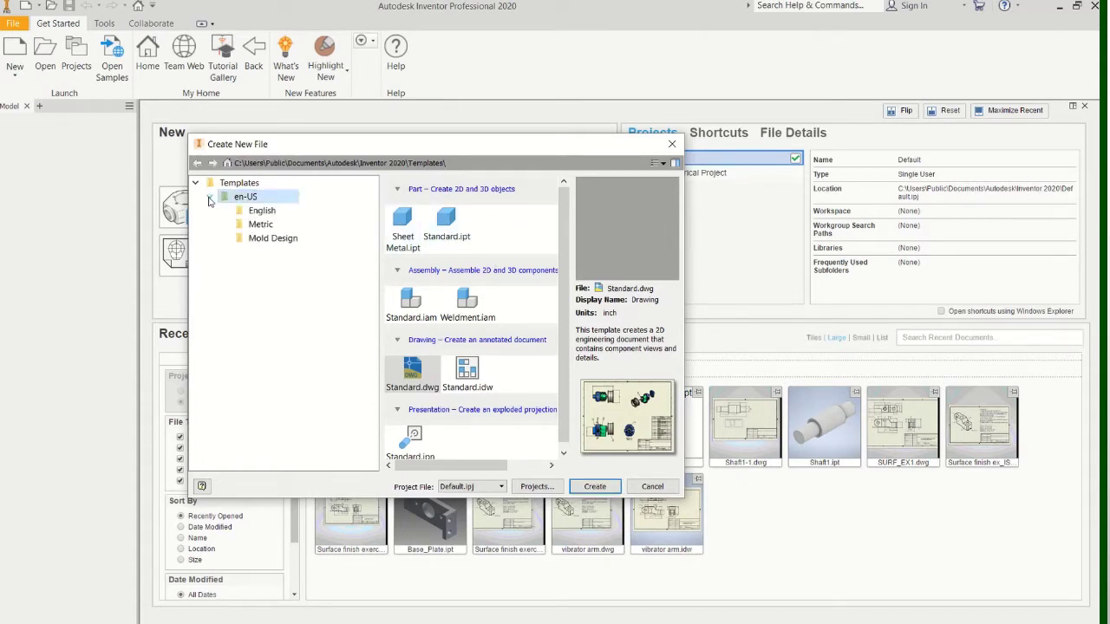
pyautogui.click(253, 212)
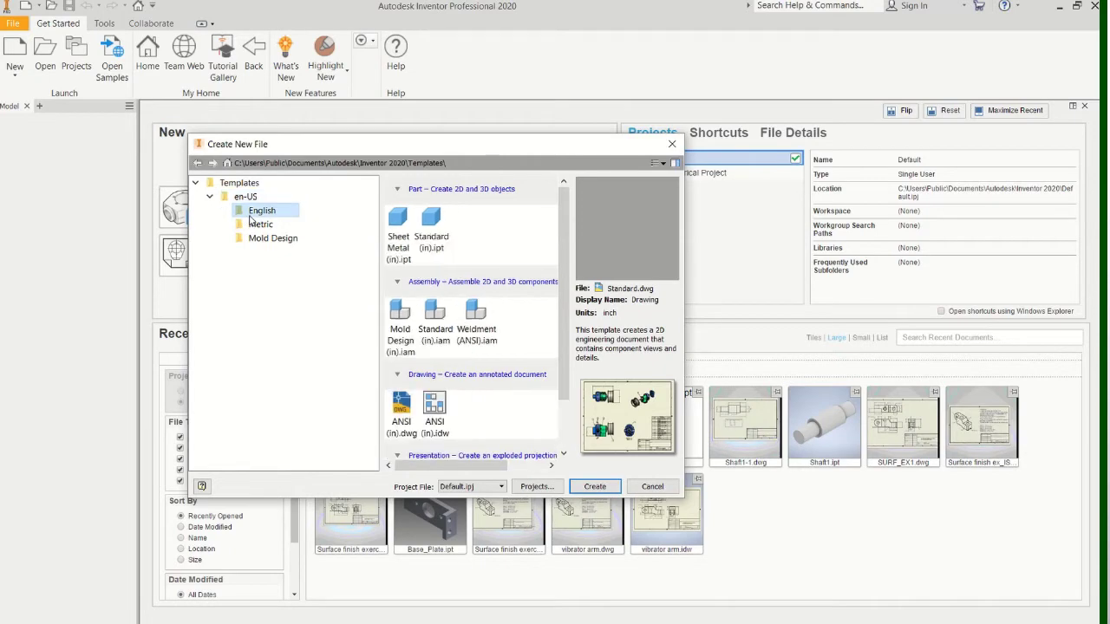
pyautogui.click(432, 229)
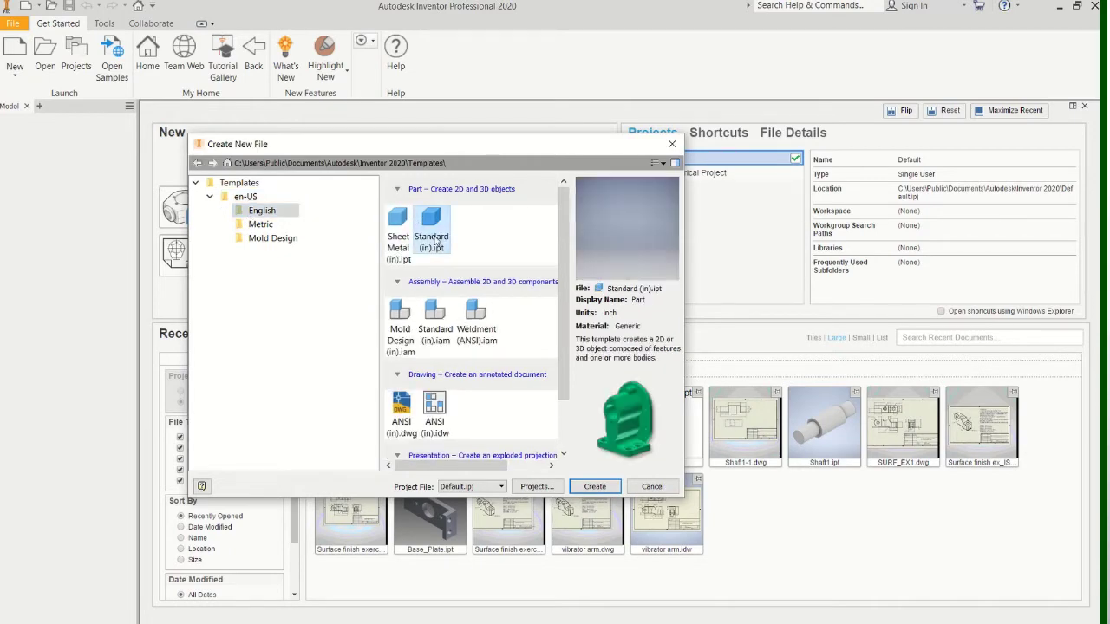
pyautogui.click(594, 488)
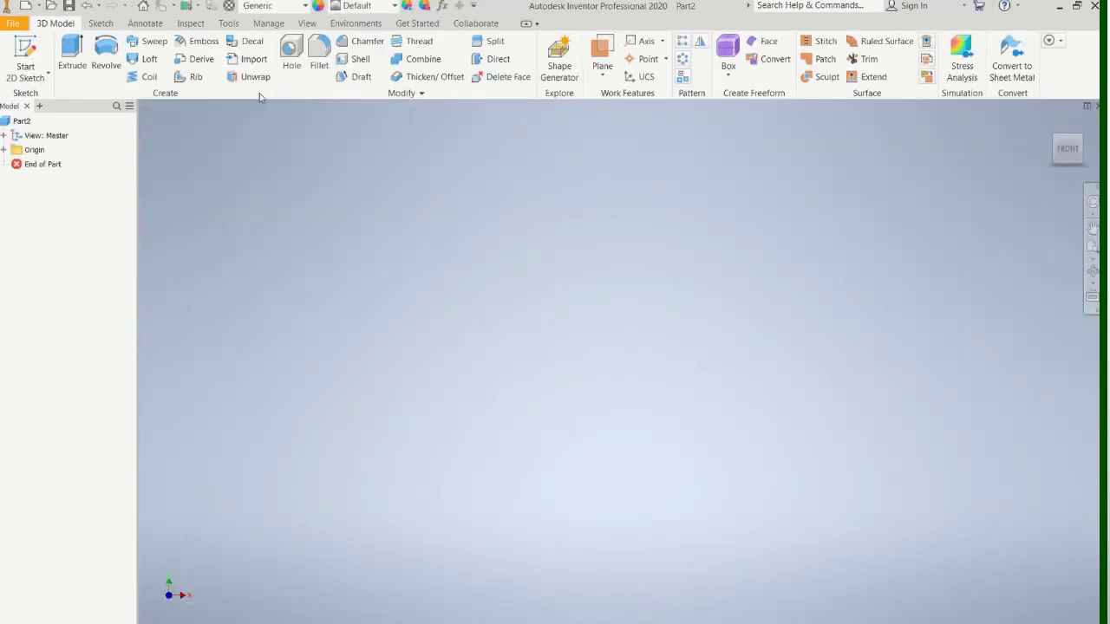
# - Start a 2D sketch on the front plane and draw a closed rectangle of lines about 0.9 in wide around the origin
pyautogui.click(35, 49)
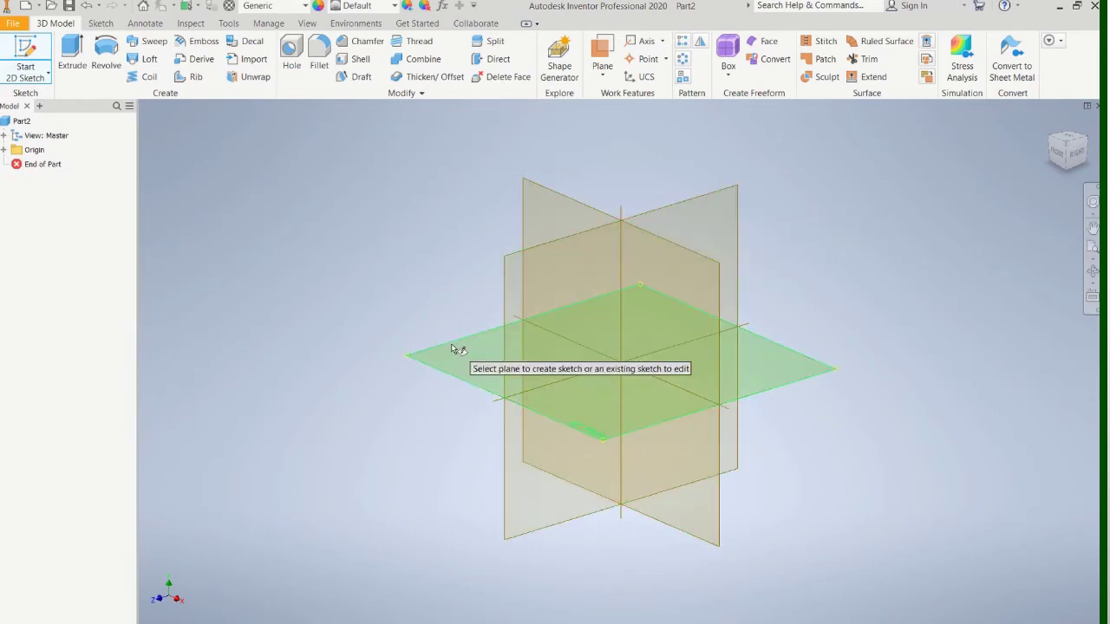
pyautogui.click(548, 202)
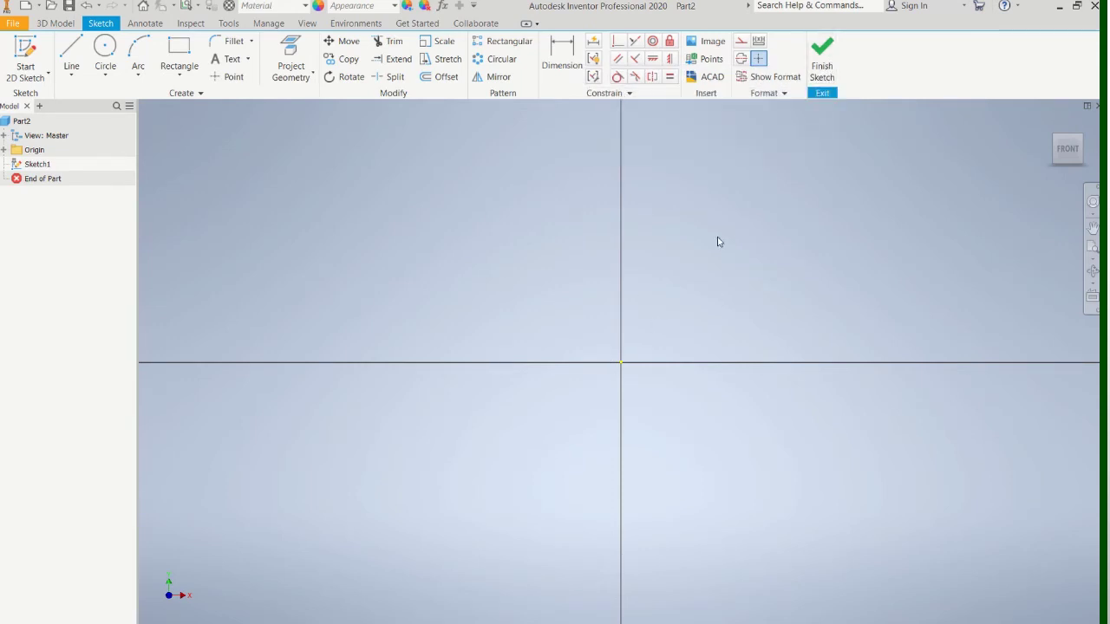
pyautogui.click(76, 56)
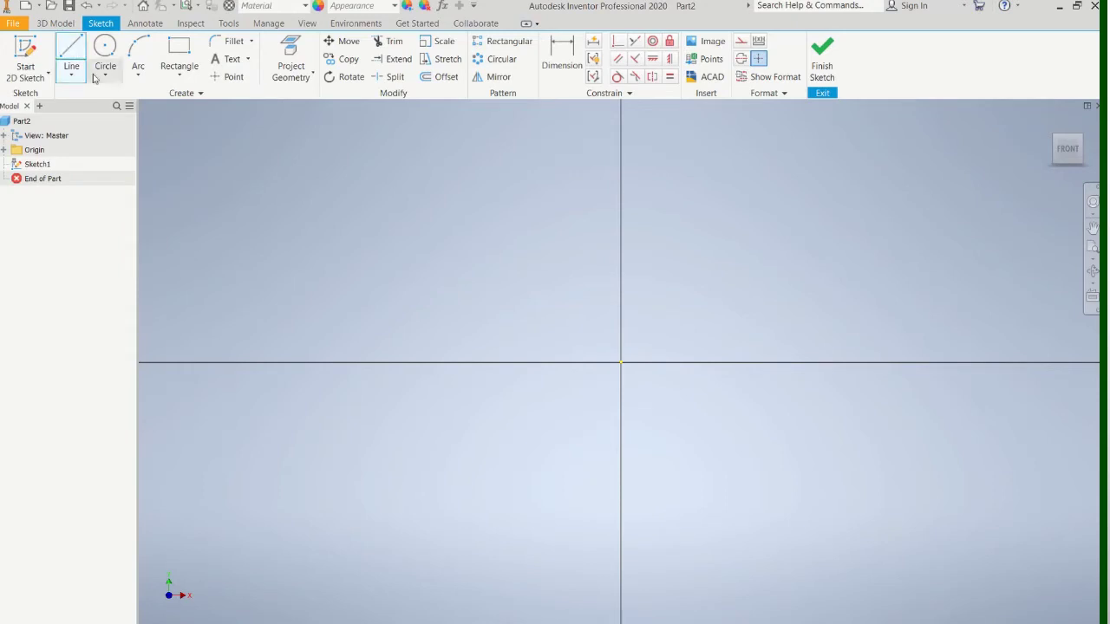
pyautogui.click(433, 259)
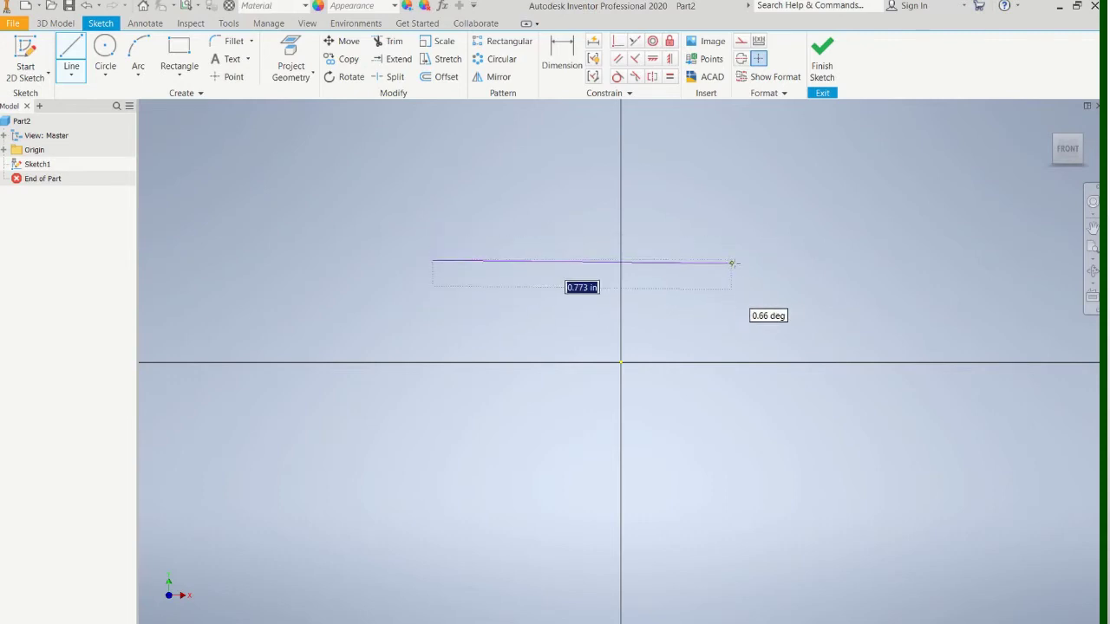
pyautogui.click(782, 258)
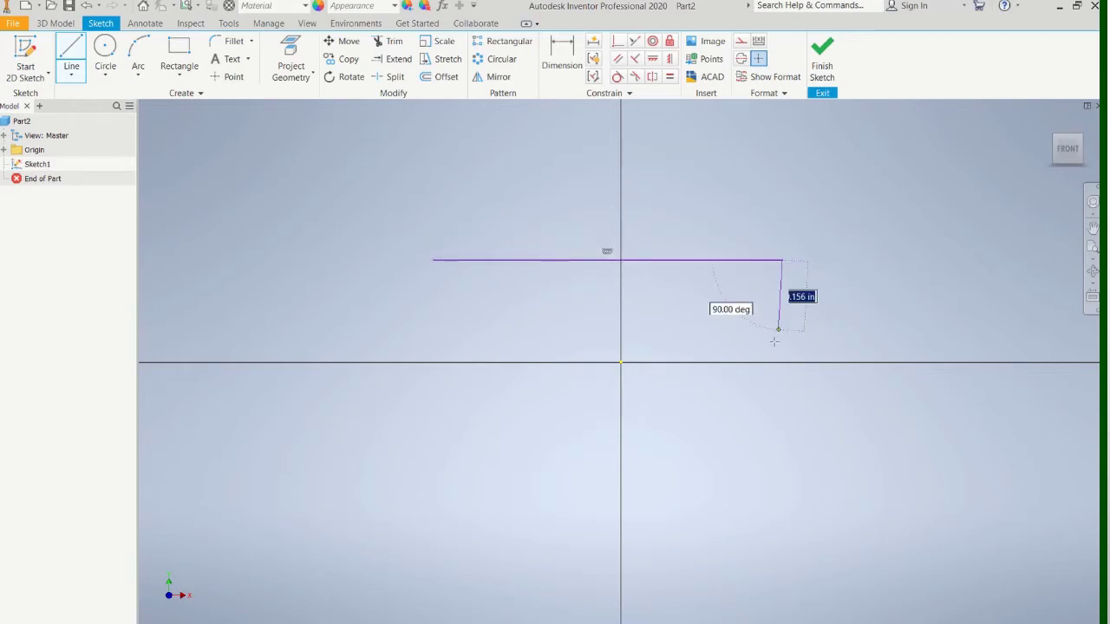
pyautogui.click(782, 466)
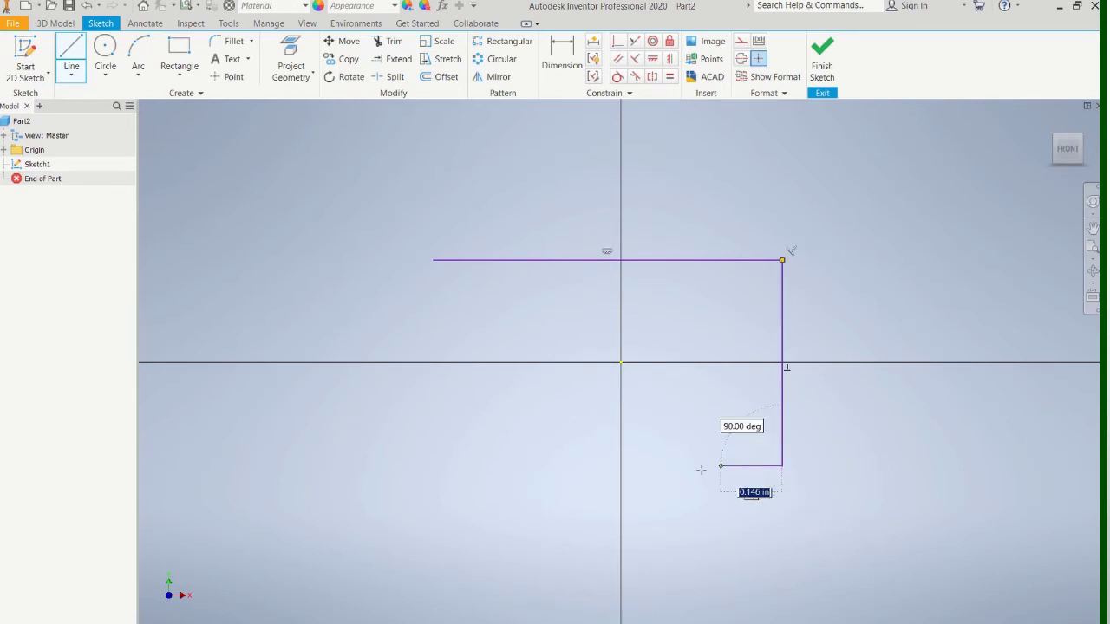
pyautogui.click(433, 466)
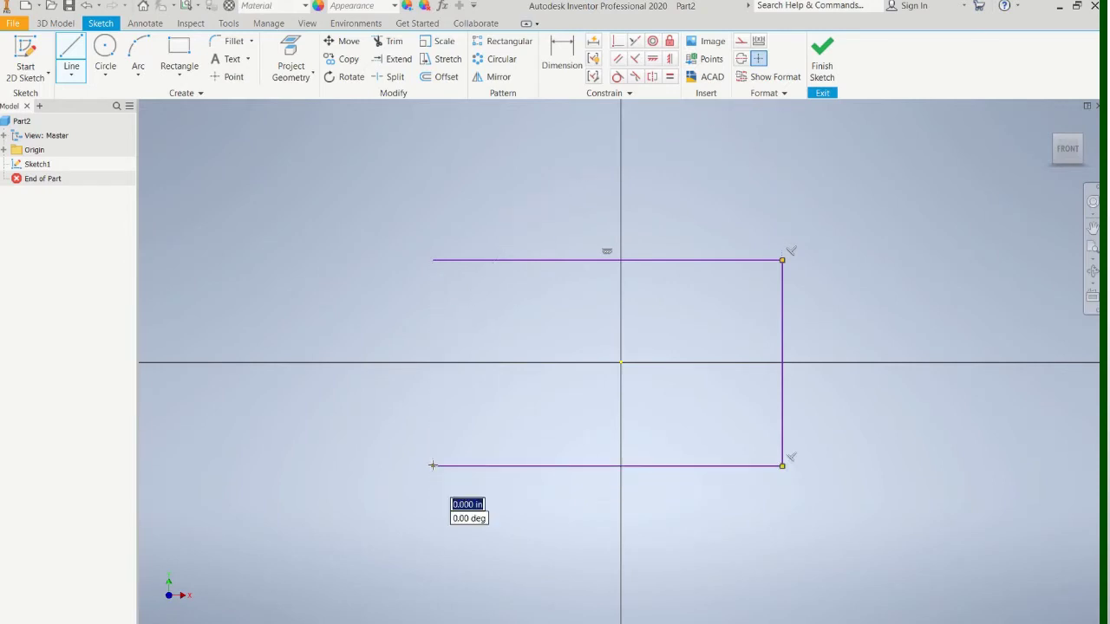
pyautogui.click(432, 259)
pyautogui.rightClick(434, 263)
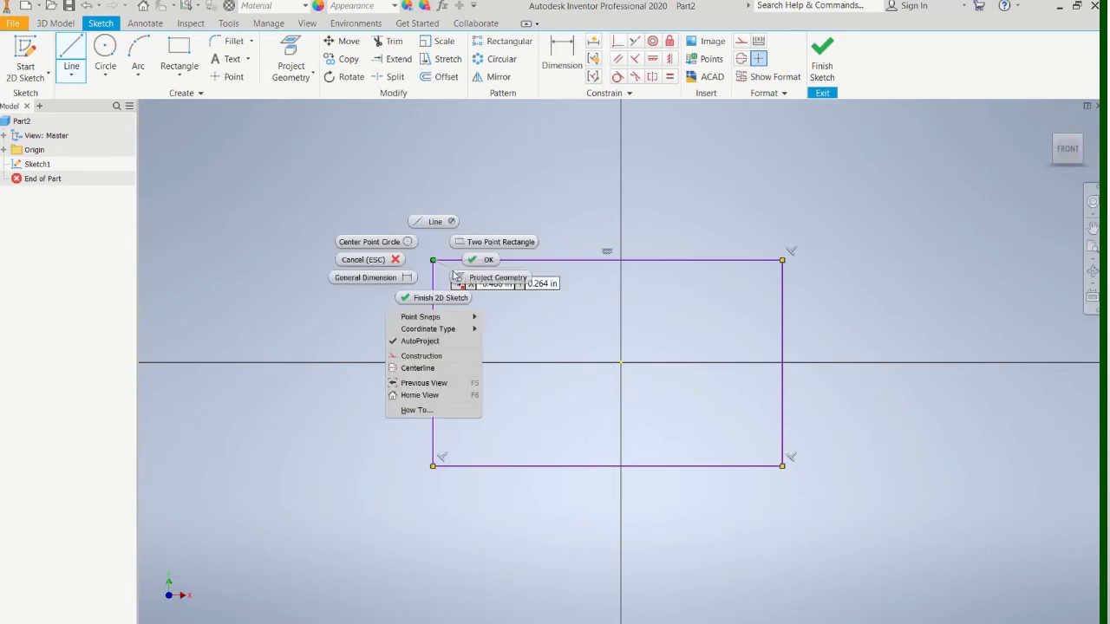
pyautogui.click(483, 258)
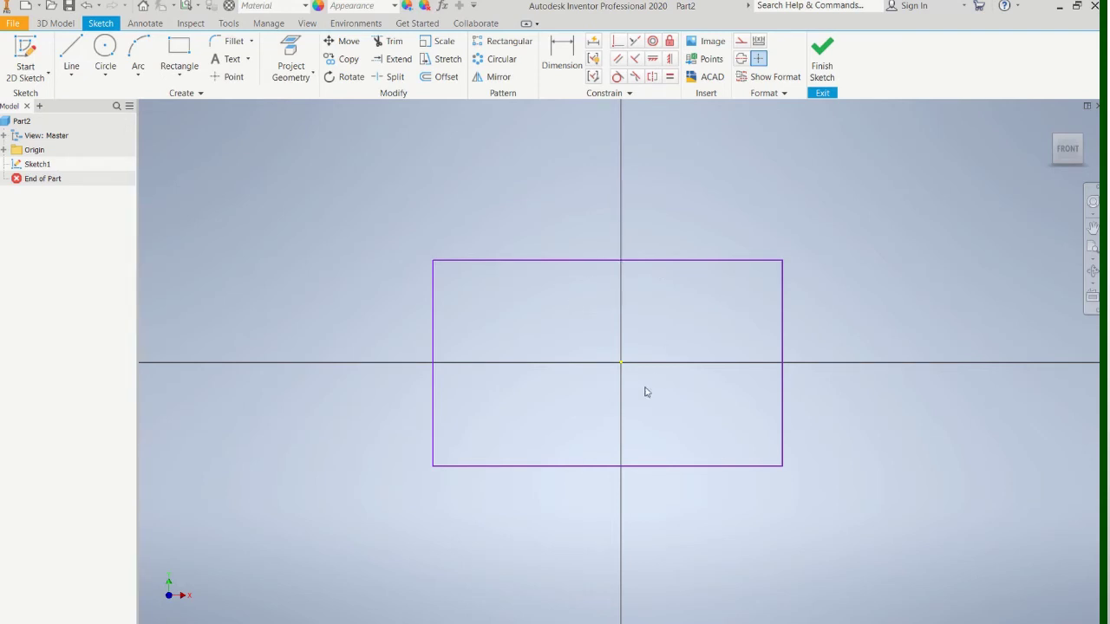
# - Dimension the rectangle's upper edge and set its width to 4 in
pyautogui.click(567, 60)
pyautogui.click(593, 261)
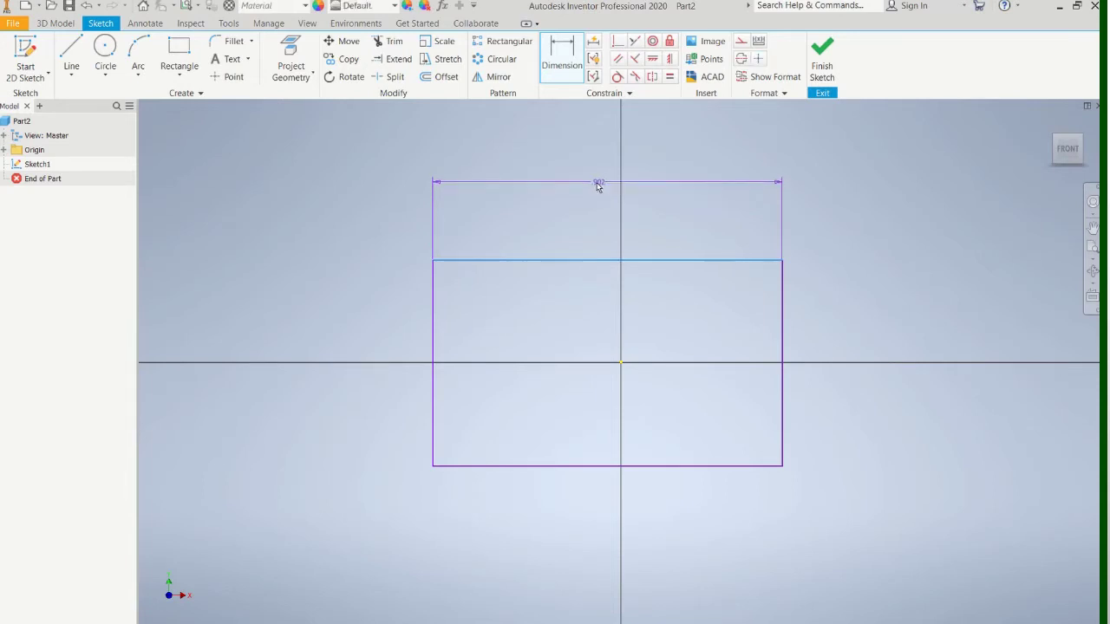
pyautogui.click(593, 182)
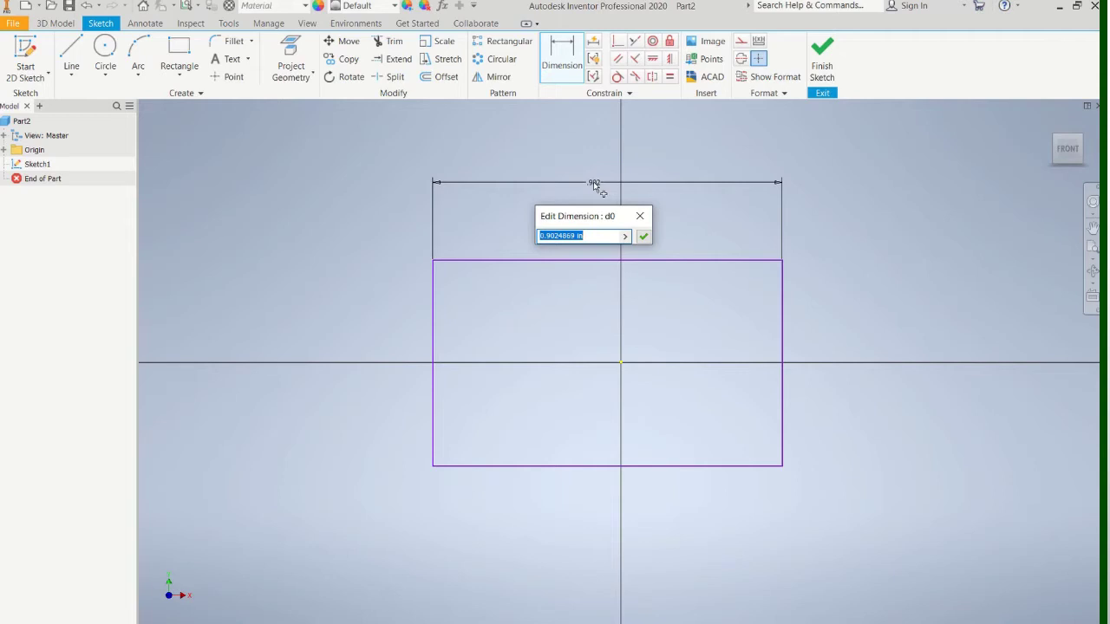
pyautogui.write('4')
pyautogui.press('Return')
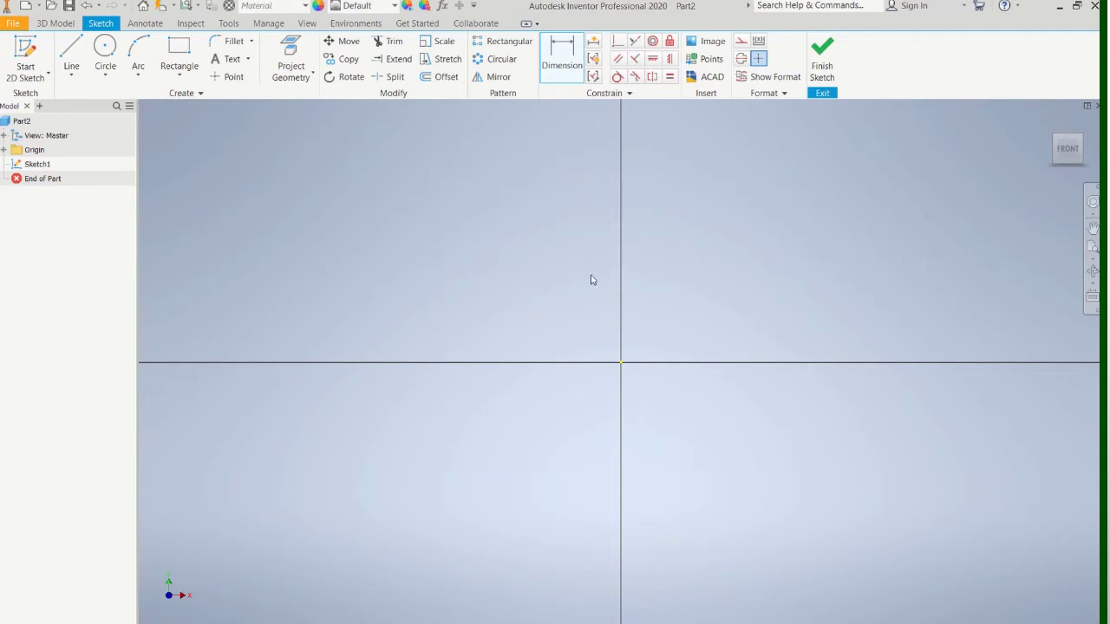
# - Dimension the rectangle's left edge and set its height to 4 in
pyautogui.scroll(-5, 590, 278)
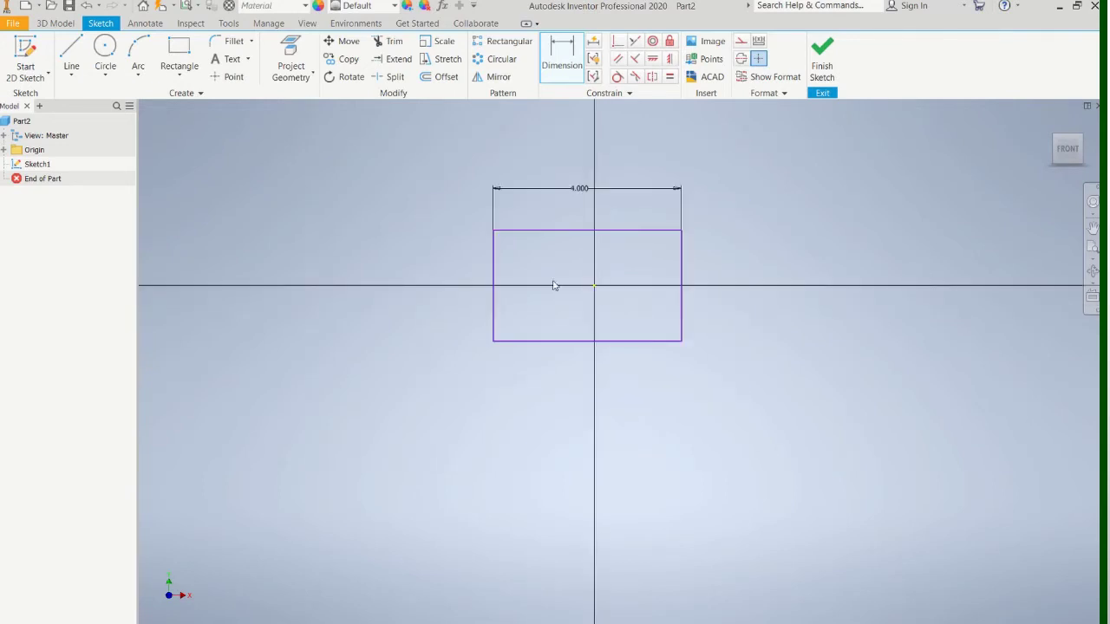
pyautogui.click(493, 274)
pyautogui.click(419, 274)
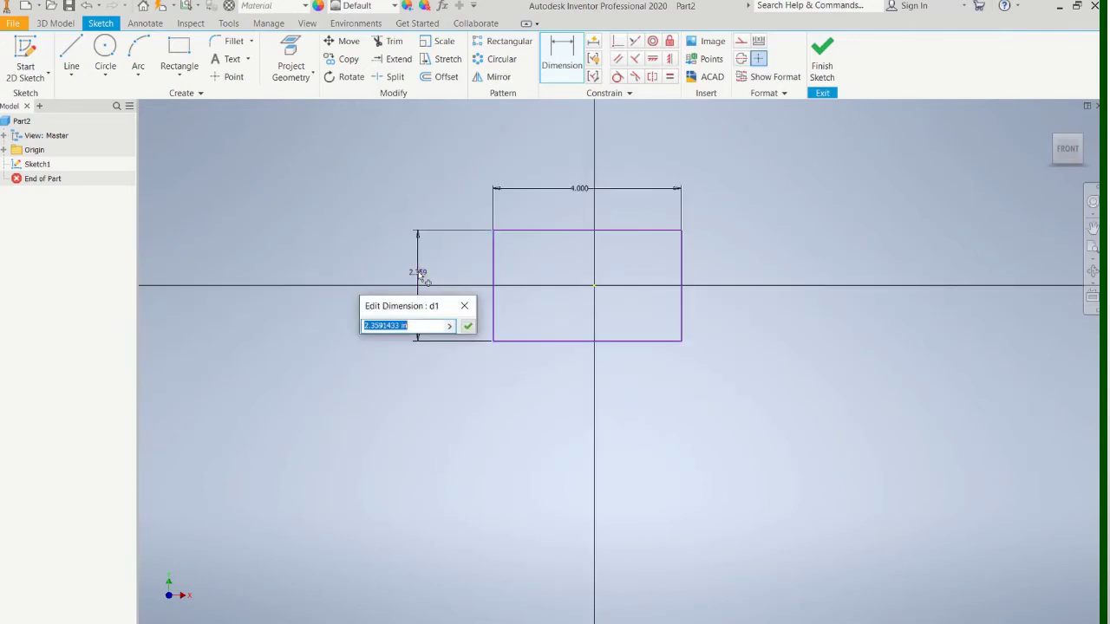
pyautogui.write('4')
pyautogui.press('Return')
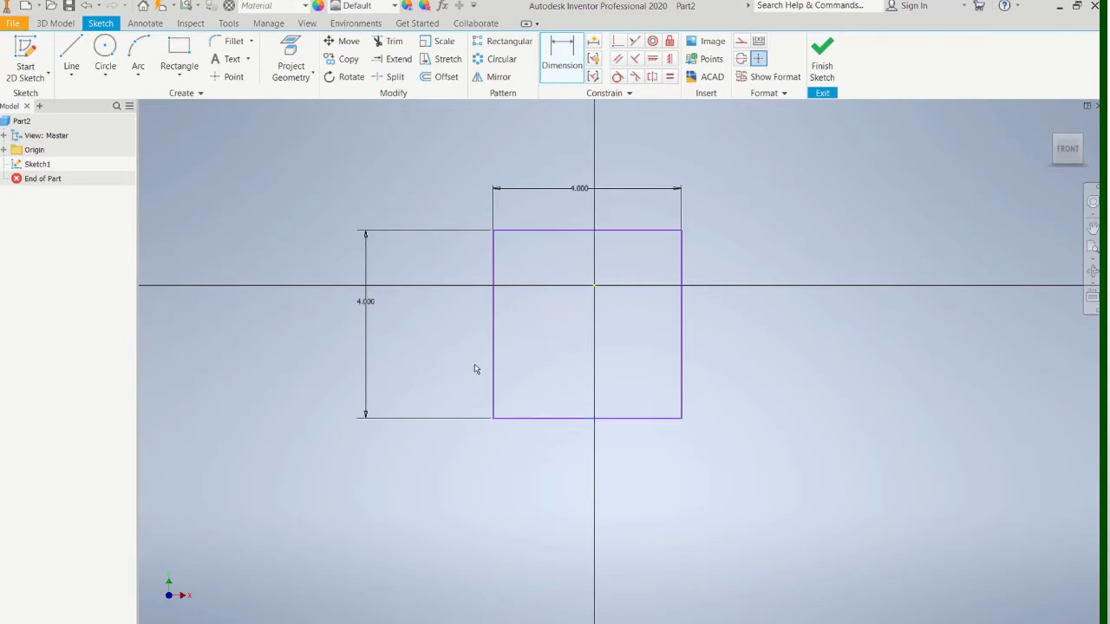
# - Dimension the horizontal distance from the left edge to the origin and set it to 2 in
pyautogui.click(493, 269)
pyautogui.click(598, 287)
pyautogui.click(549, 207)
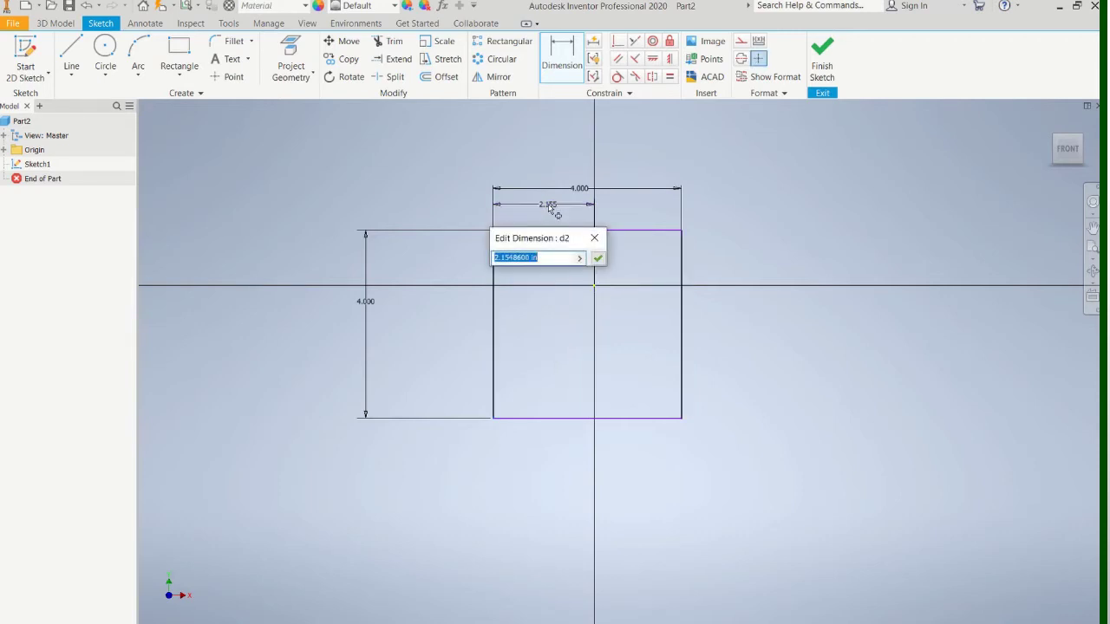
pyautogui.write('2')
pyautogui.press('Return')
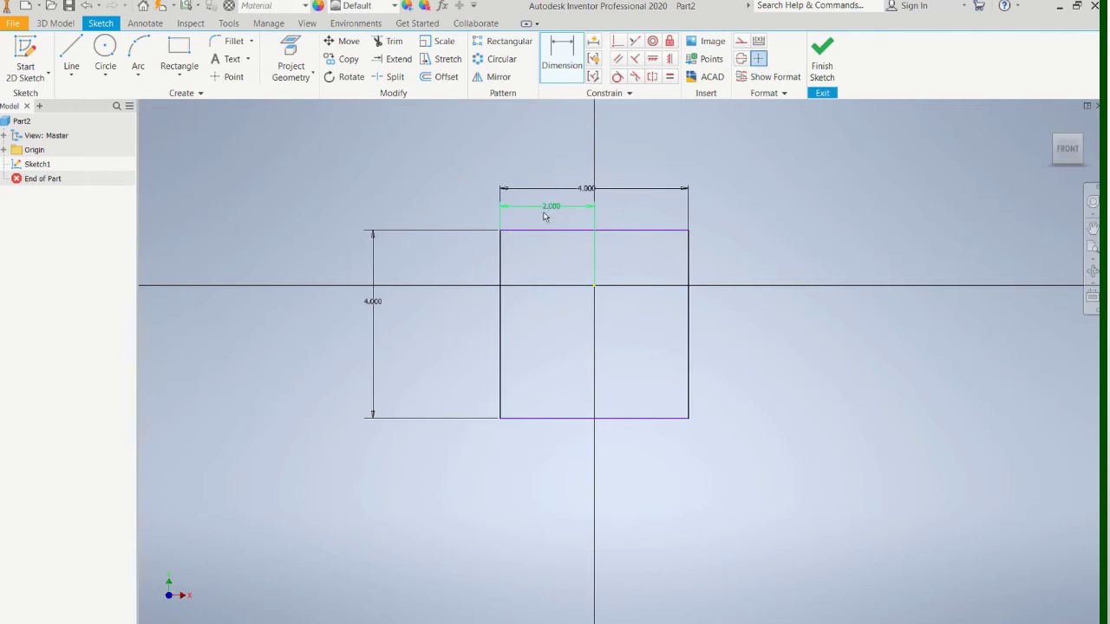
# - Dimension the vertical distance from the upper edge to the origin and set it to 2 in
pyautogui.click(532, 231)
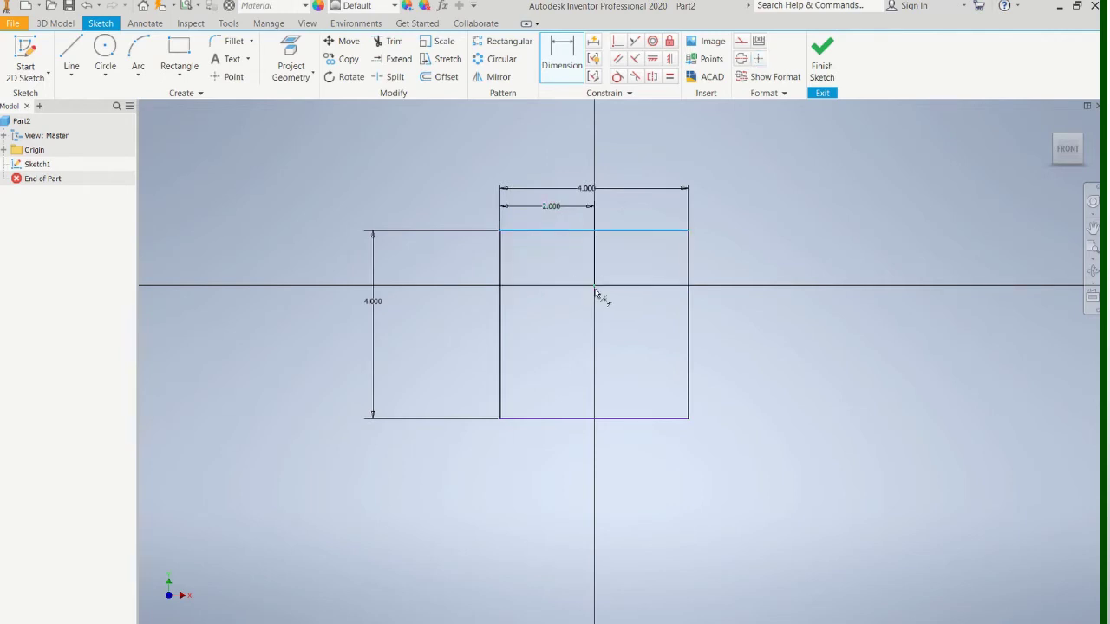
pyautogui.click(594, 287)
pyautogui.click(427, 270)
pyautogui.write('2')
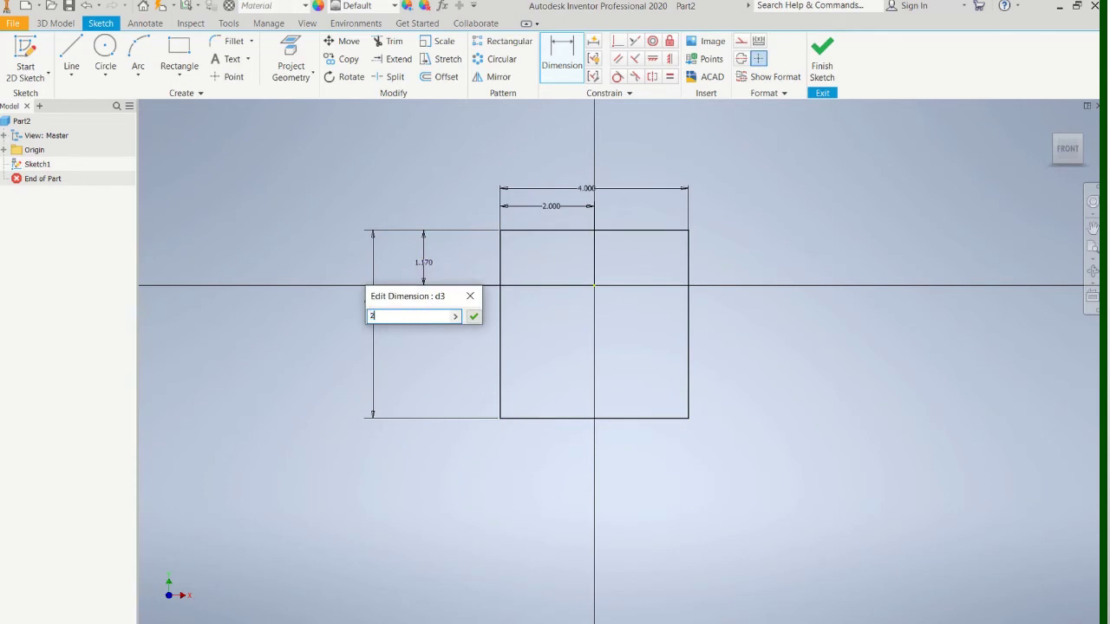
pyautogui.press('Return')
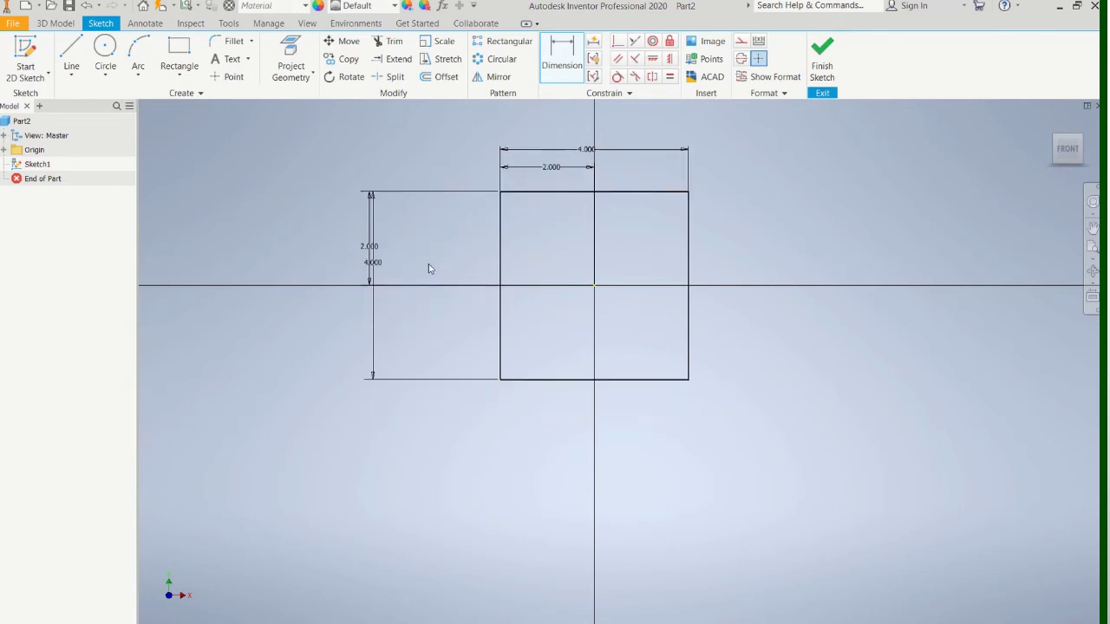
# - Move the vertical 2 in dimension clear of the overlapping height dimension, and finish the sketch
pyautogui.click(371, 249)
pyautogui.press('Return')
pyautogui.moveTo(372, 246); pyautogui.dragTo(445, 245)
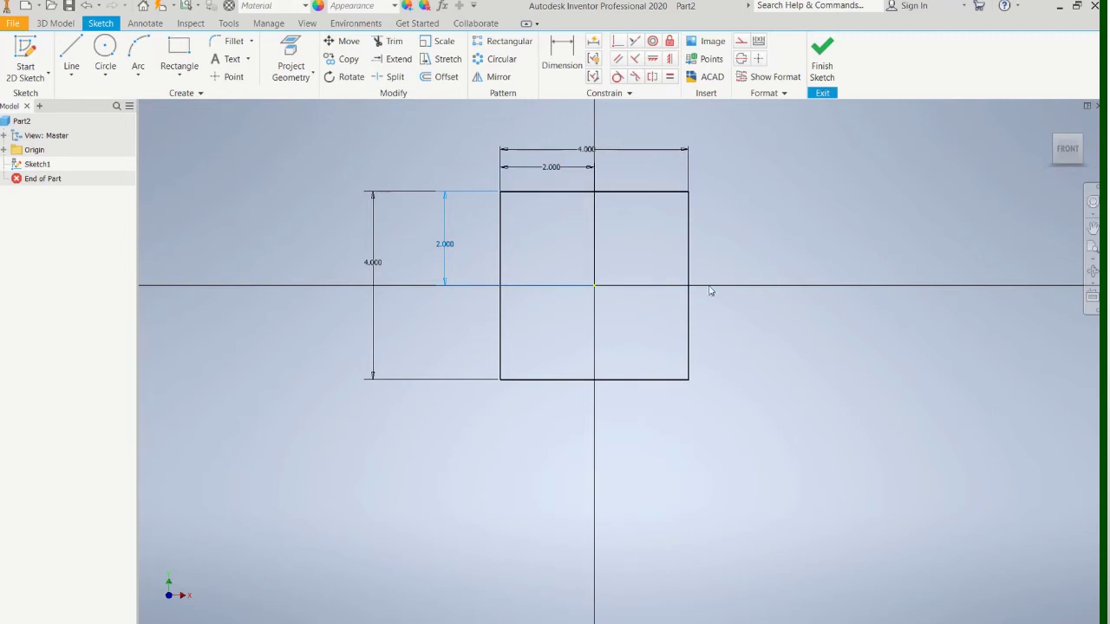
pyautogui.click(822, 59)
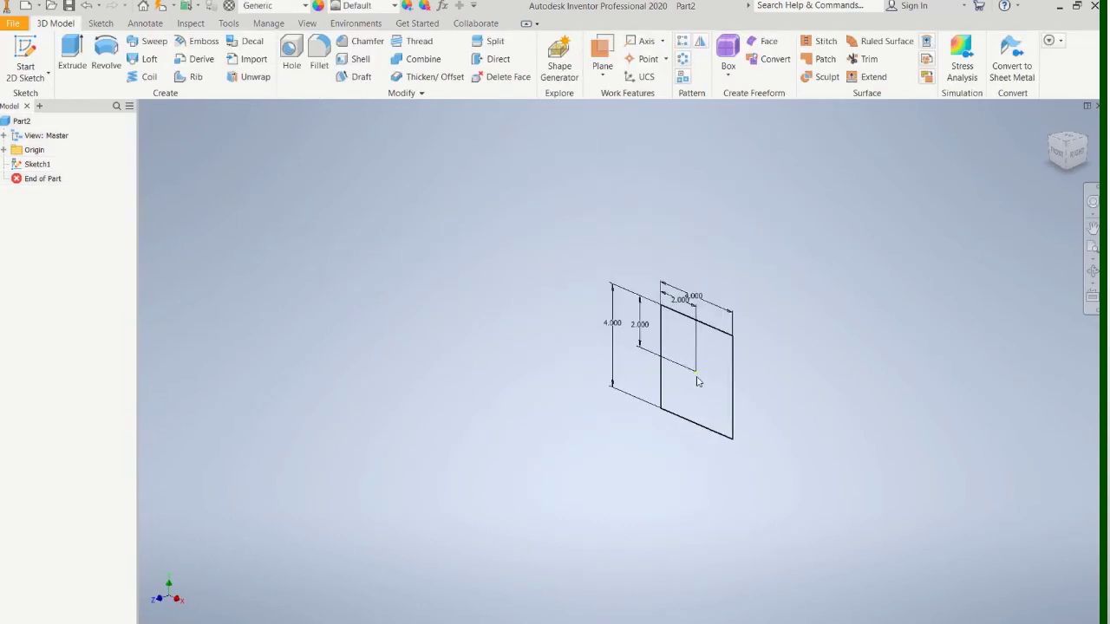
# - Extrude the square profile 1.75 in in the default direction, after previewing the flipped and symmetric directions
pyautogui.moveTo(691, 390)
pyautogui.keyDown('shift'); pyautogui.mouseDown(button='middle')
pyautogui.moveTo(696, 359)
pyautogui.moveTo(685, 340)
pyautogui.moveTo(701, 356)
pyautogui.mouseUp(button='middle'); pyautogui.keyUp('shift')
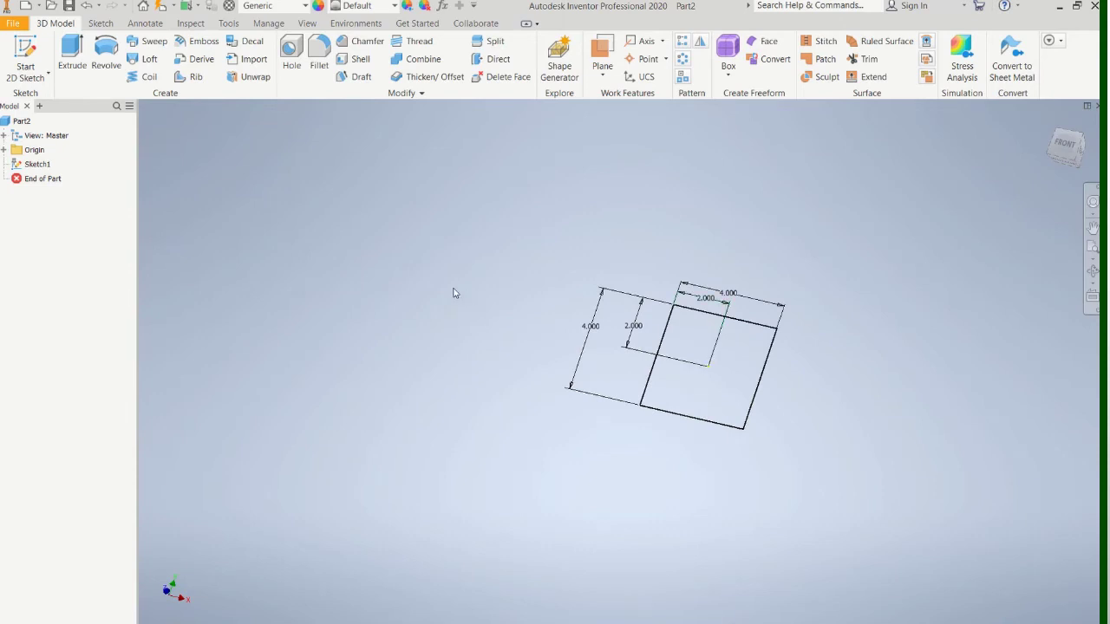
pyautogui.click(71, 51)
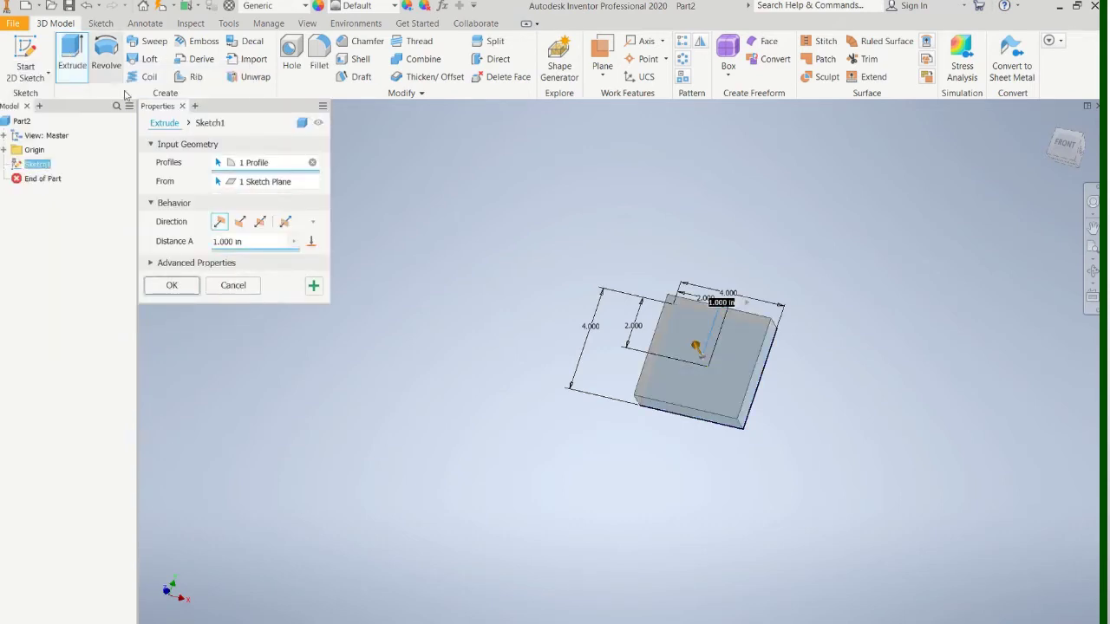
pyautogui.scroll(-3, 826, 373)
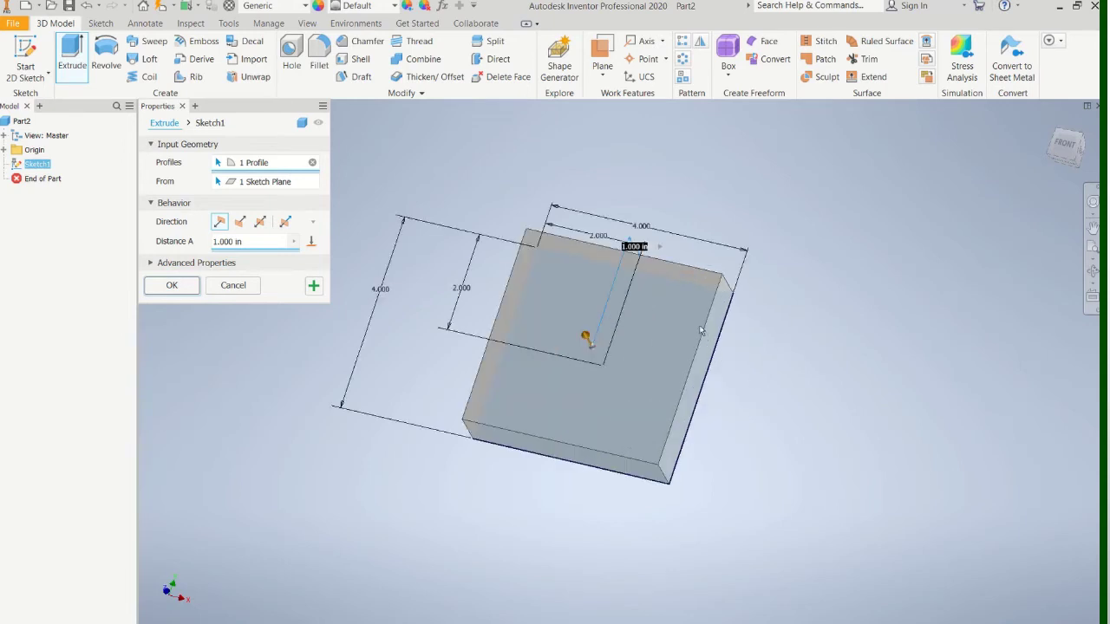
pyautogui.scroll(3, 695, 327)
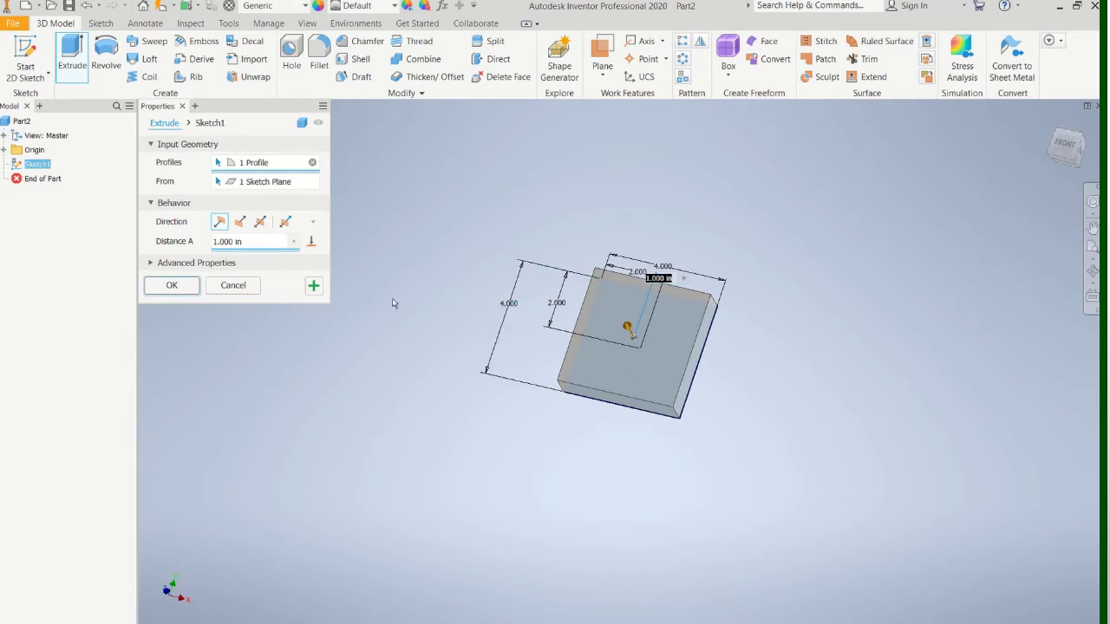
pyautogui.click(241, 223)
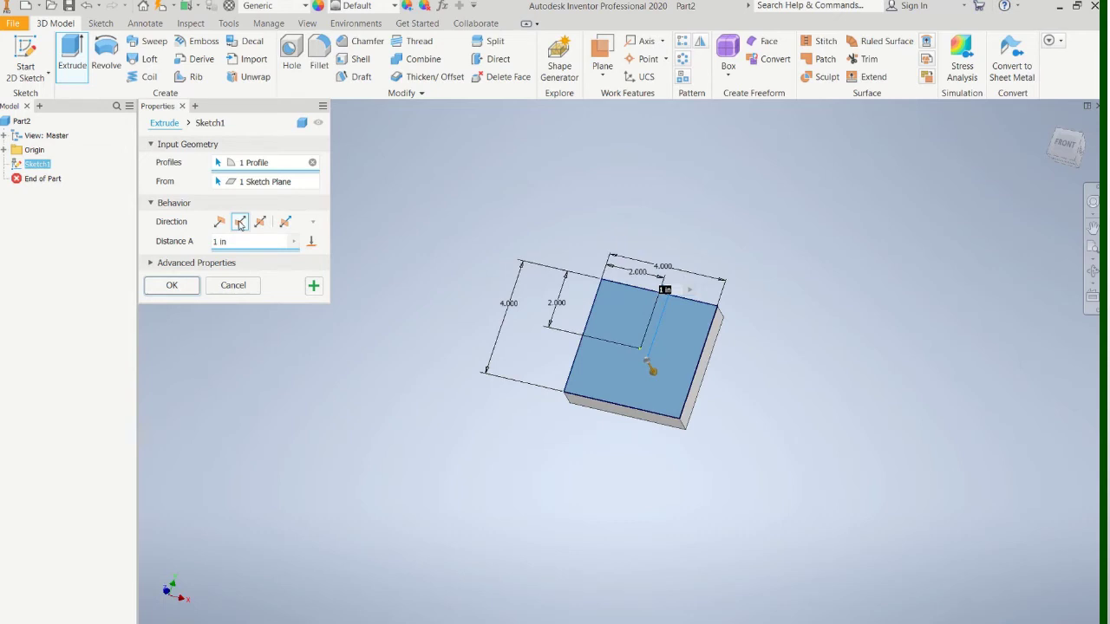
pyautogui.click(219, 222)
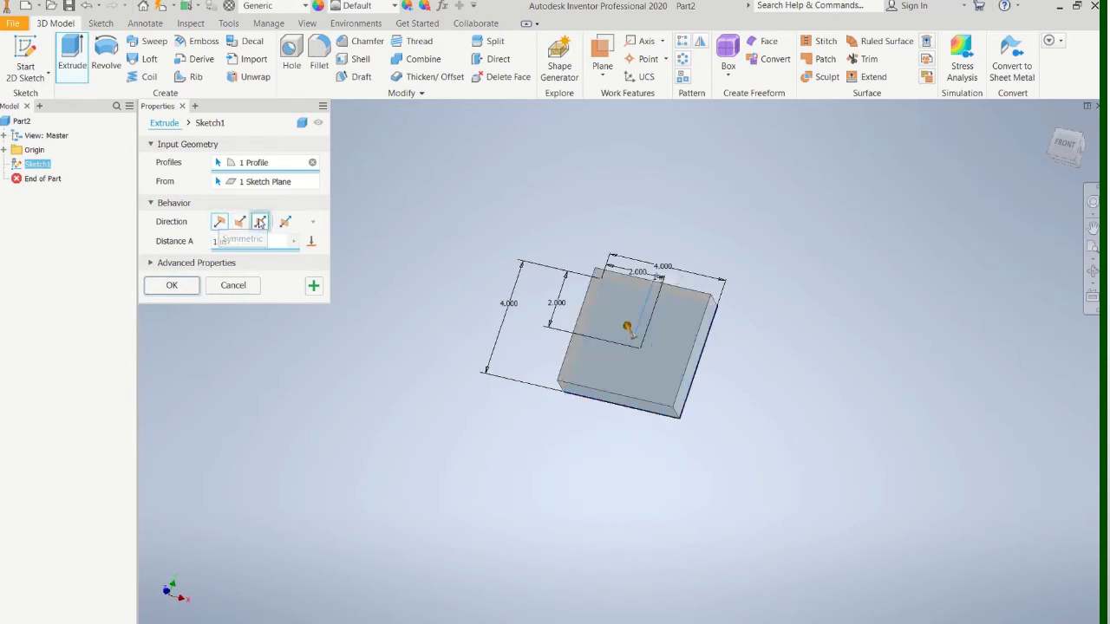
pyautogui.click(260, 222)
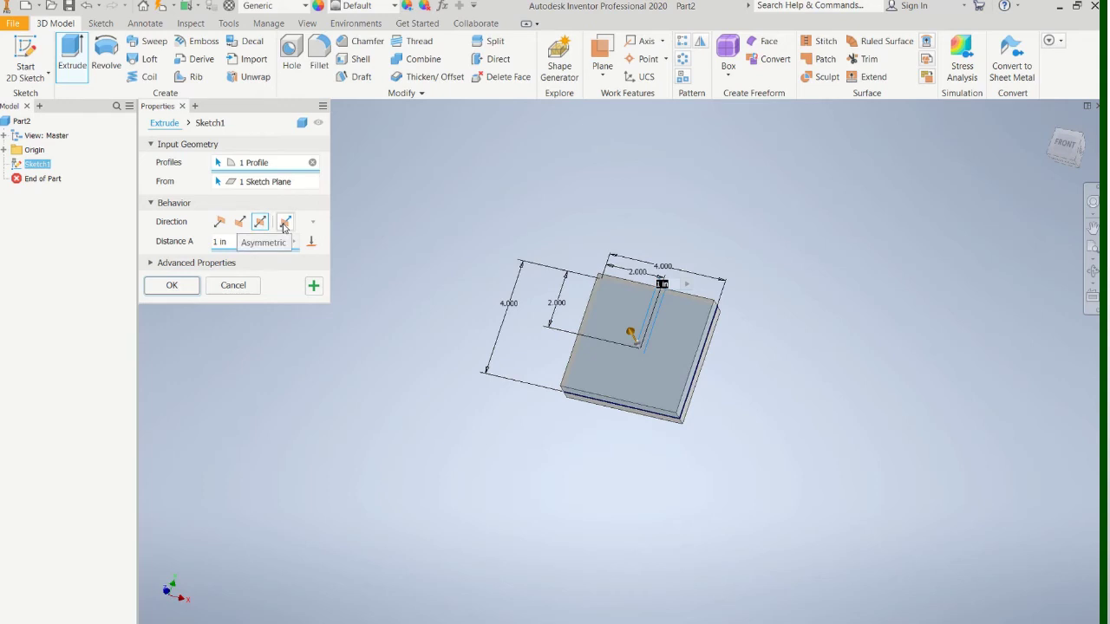
pyautogui.click(220, 224)
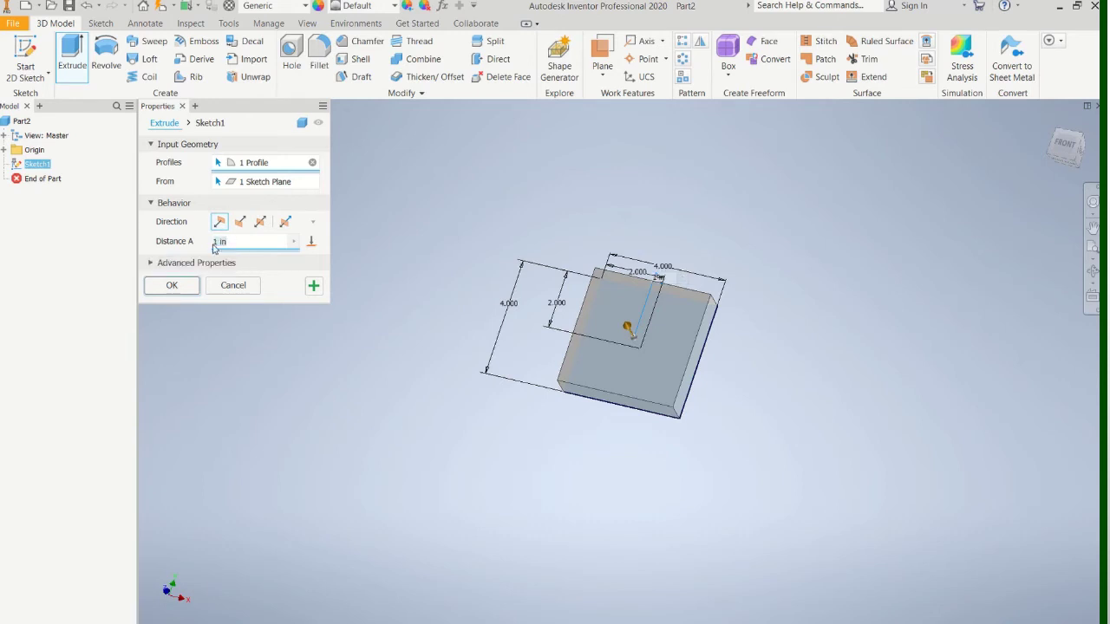
pyautogui.write('1.75')
pyautogui.click(172, 285)
pyautogui.scroll(3, 706, 357)
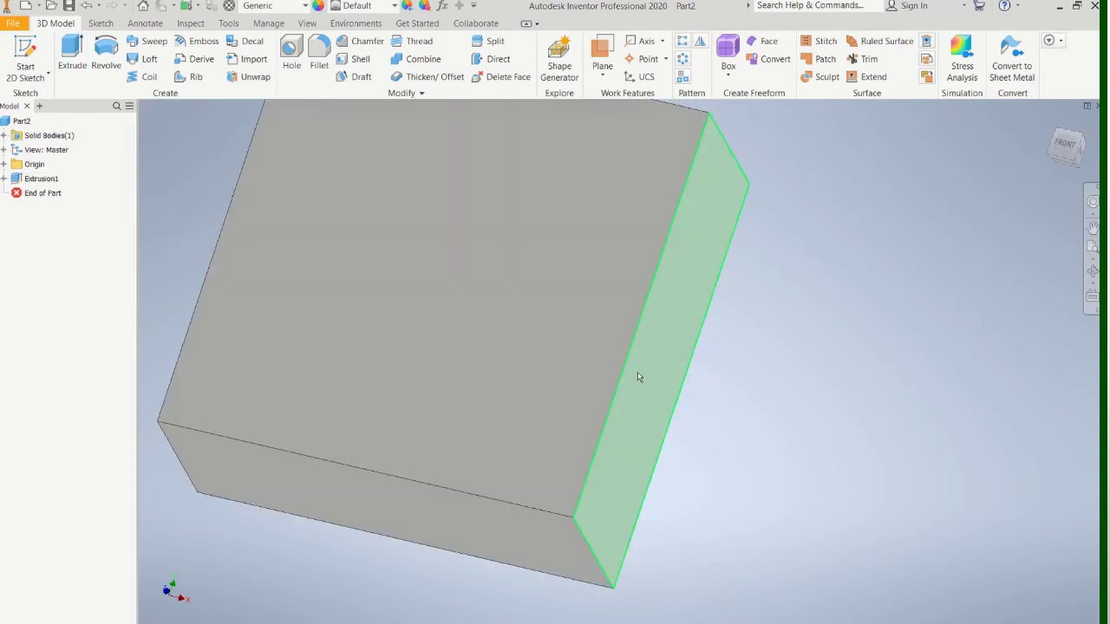
# - Start a 2D sketch on the block's square front face
pyautogui.scroll(-5, 639, 376)
pyautogui.scroll(2, 561, 361)
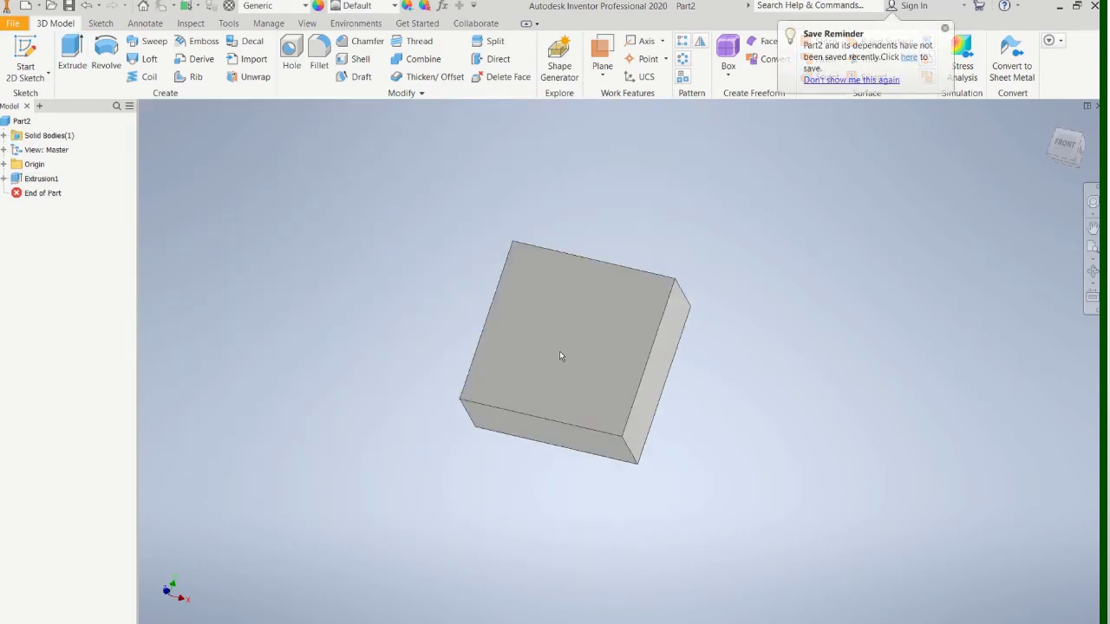
pyautogui.keyDown('shift'); pyautogui.moveTo(562, 346); pyautogui.dragTo(370, 359, button='middle'); pyautogui.keyUp('shift')
pyautogui.keyDown('shift'); pyautogui.moveTo(425, 372); pyautogui.dragTo(555, 366, button='middle'); pyautogui.keyUp('shift')
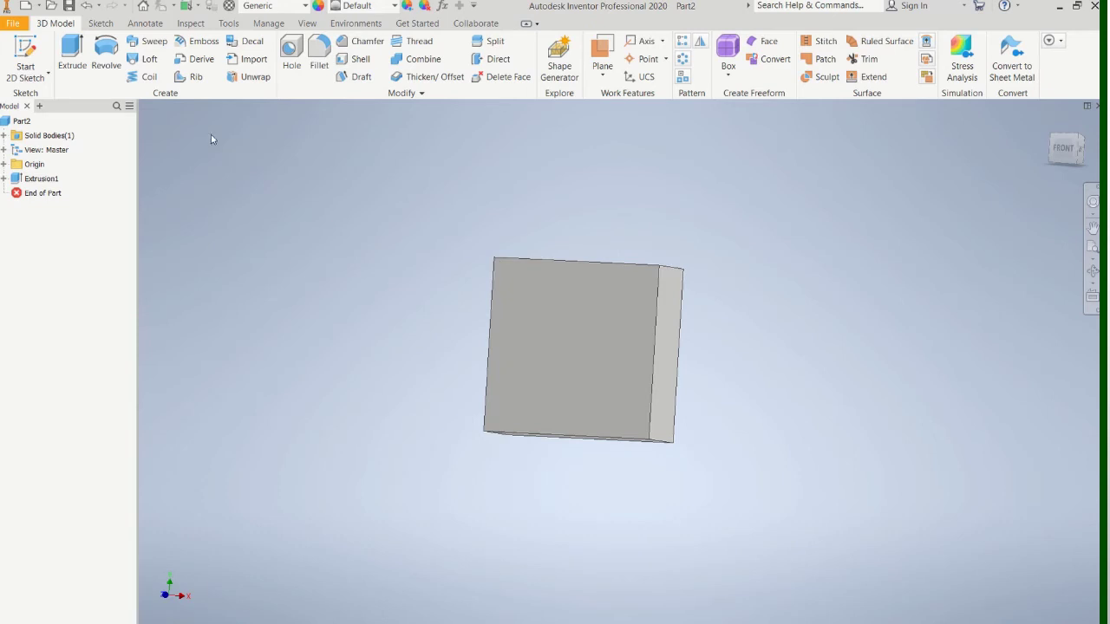
pyautogui.click(35, 54)
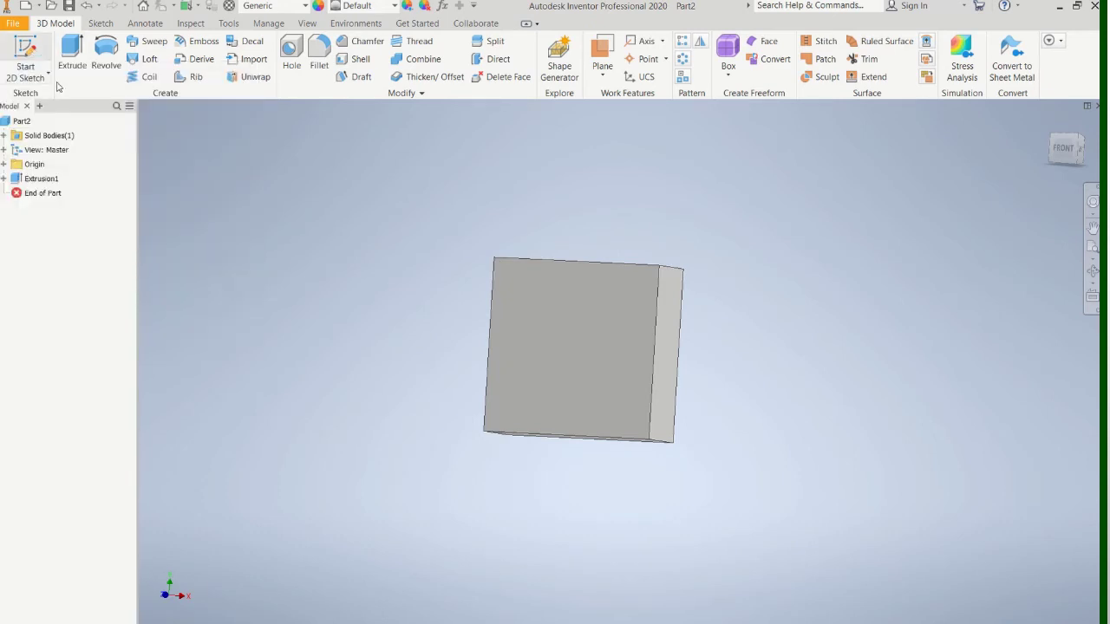
pyautogui.click(576, 344)
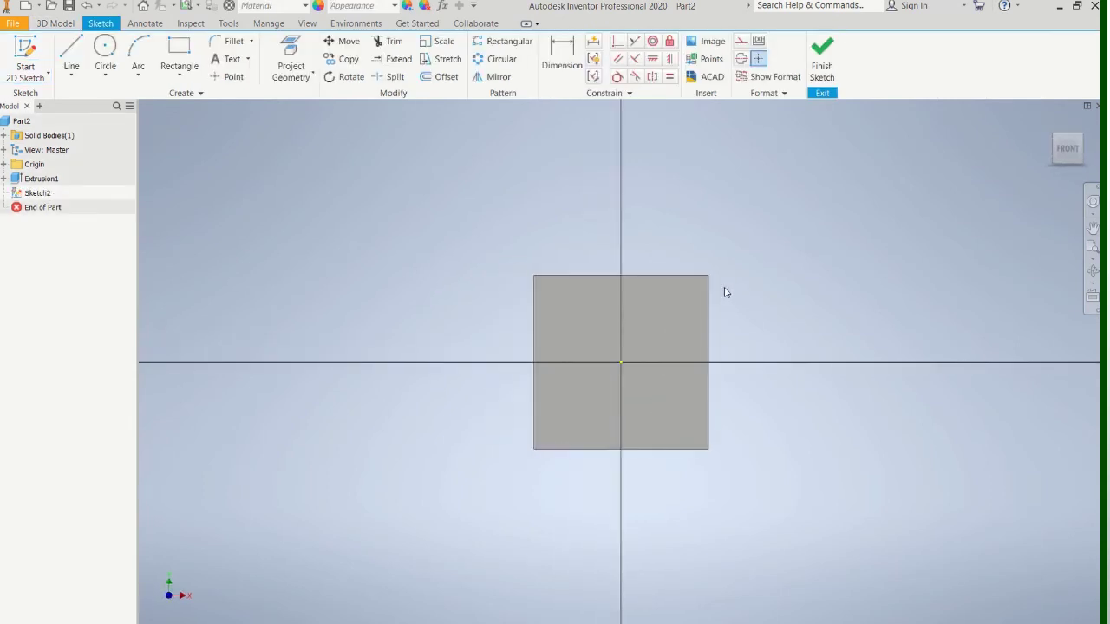
# - Sketch a circle about 1.27 in in diameter near the face's upper-left corner
pyautogui.click(101, 52)
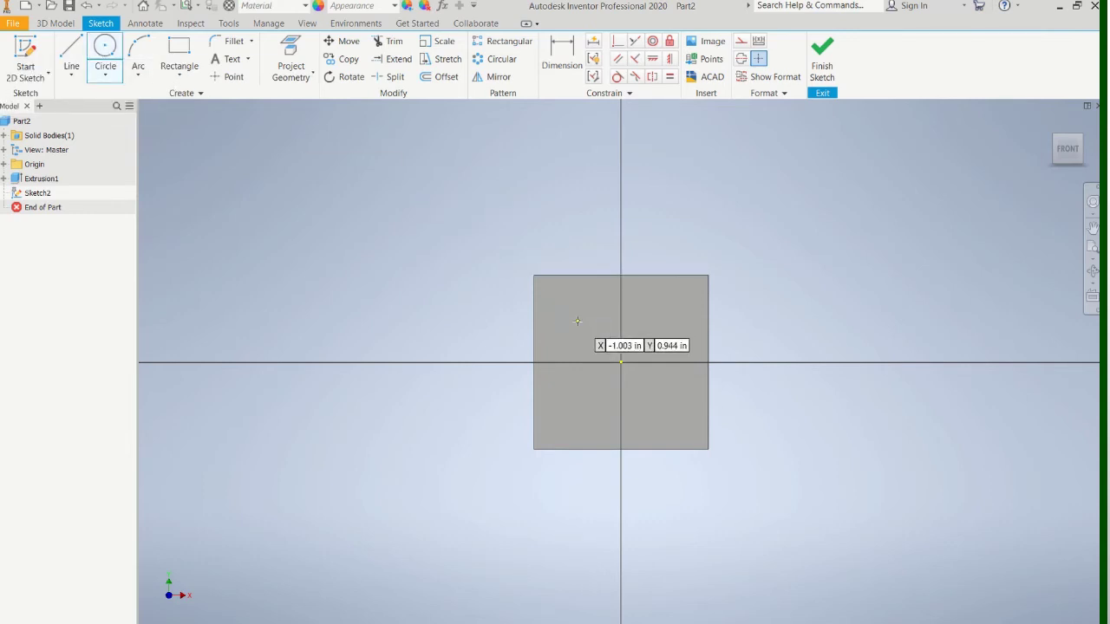
pyautogui.click(578, 321)
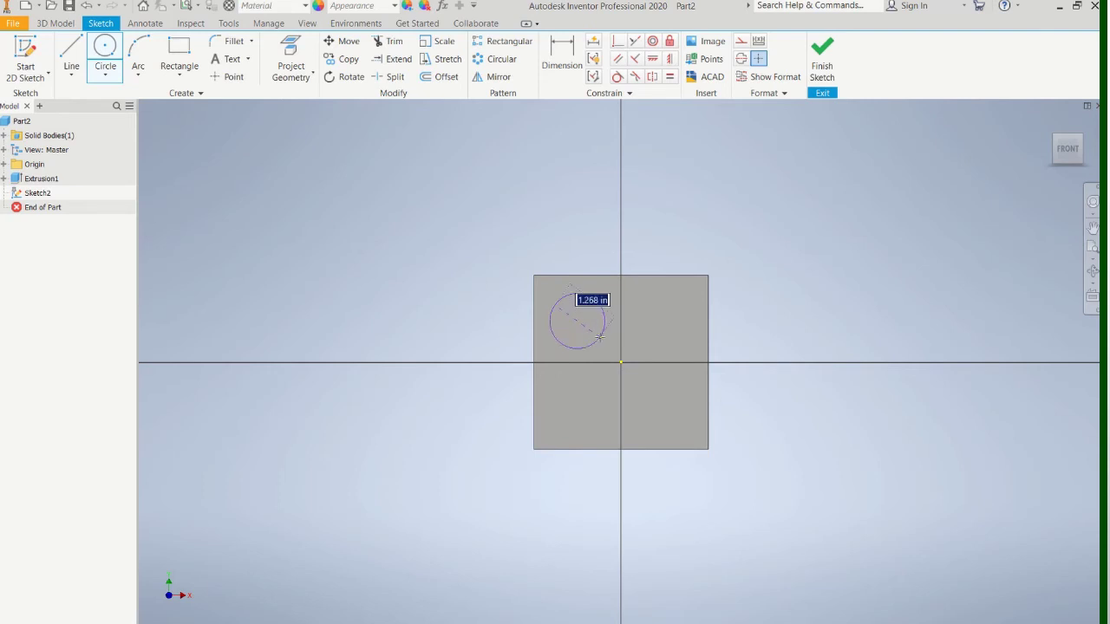
pyautogui.click(602, 334)
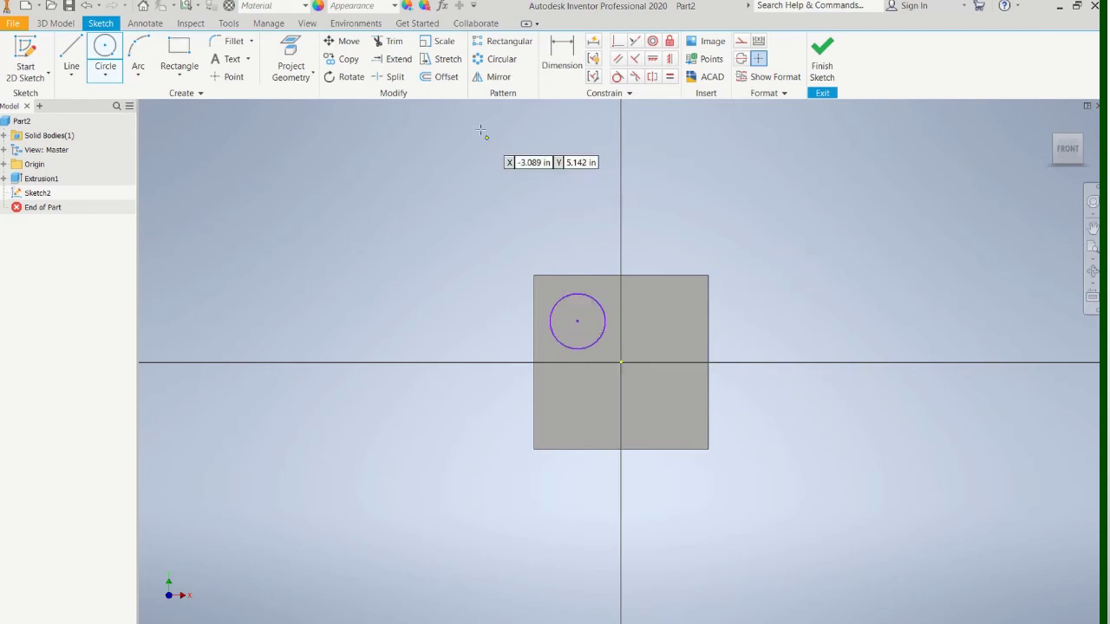
# - Dimension the circle's diameter and set it to 1.5 in
pyautogui.click(559, 41)
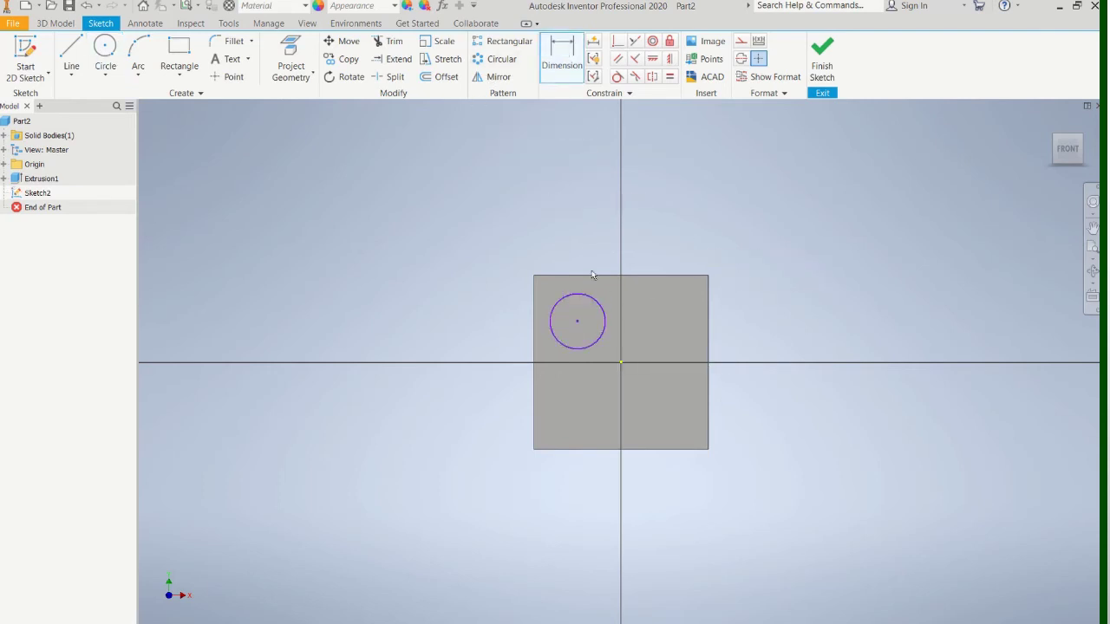
pyautogui.click(572, 292)
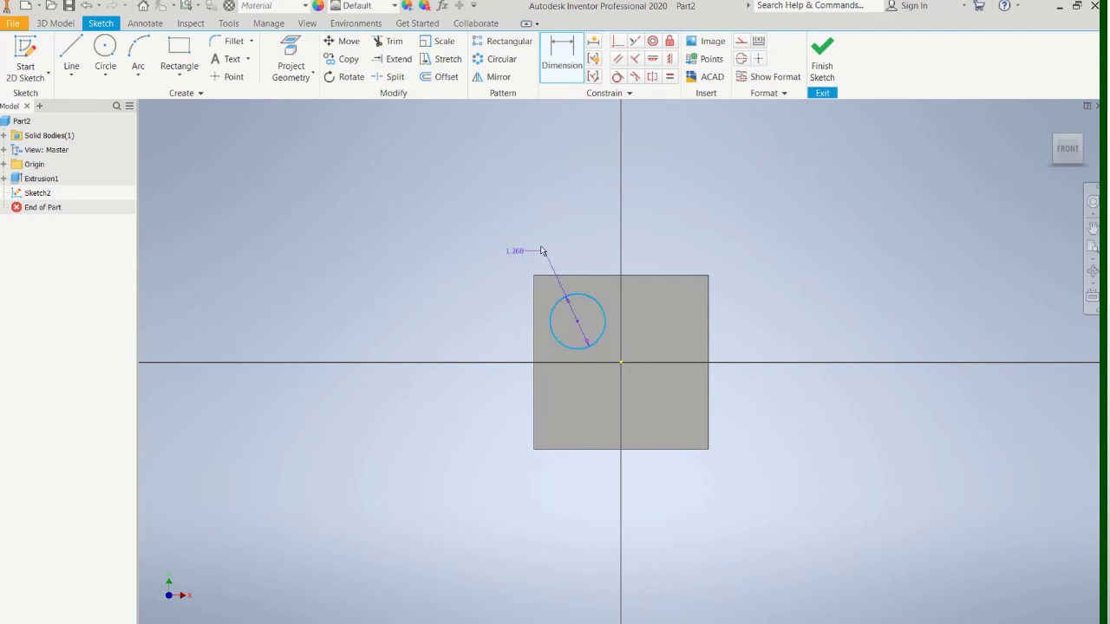
pyautogui.click(500, 224)
pyautogui.write('1.5')
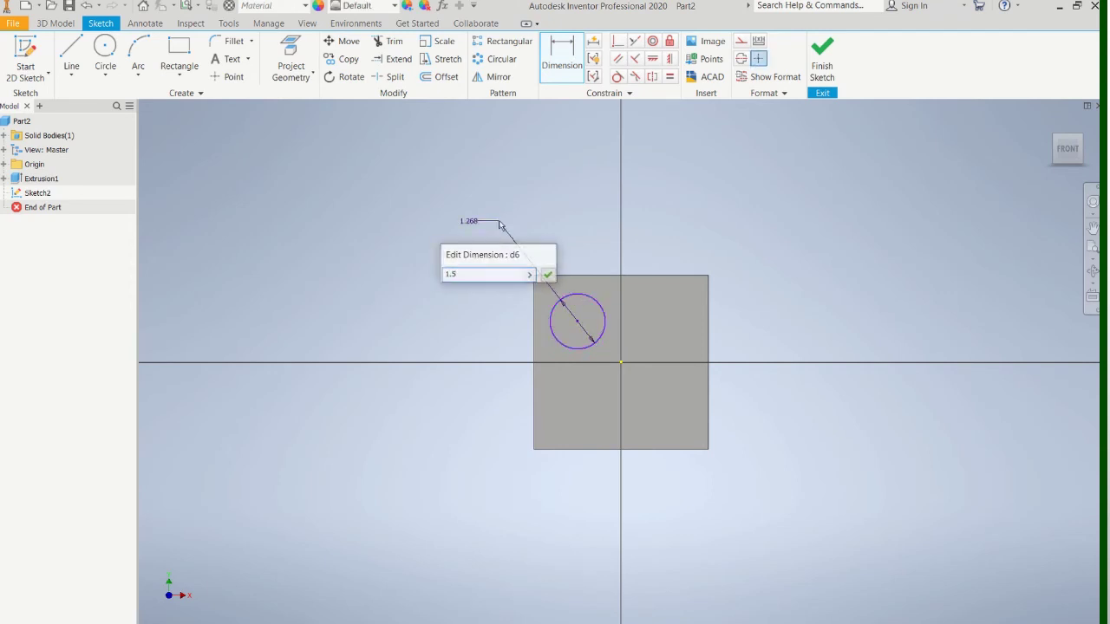
pyautogui.press('Return')
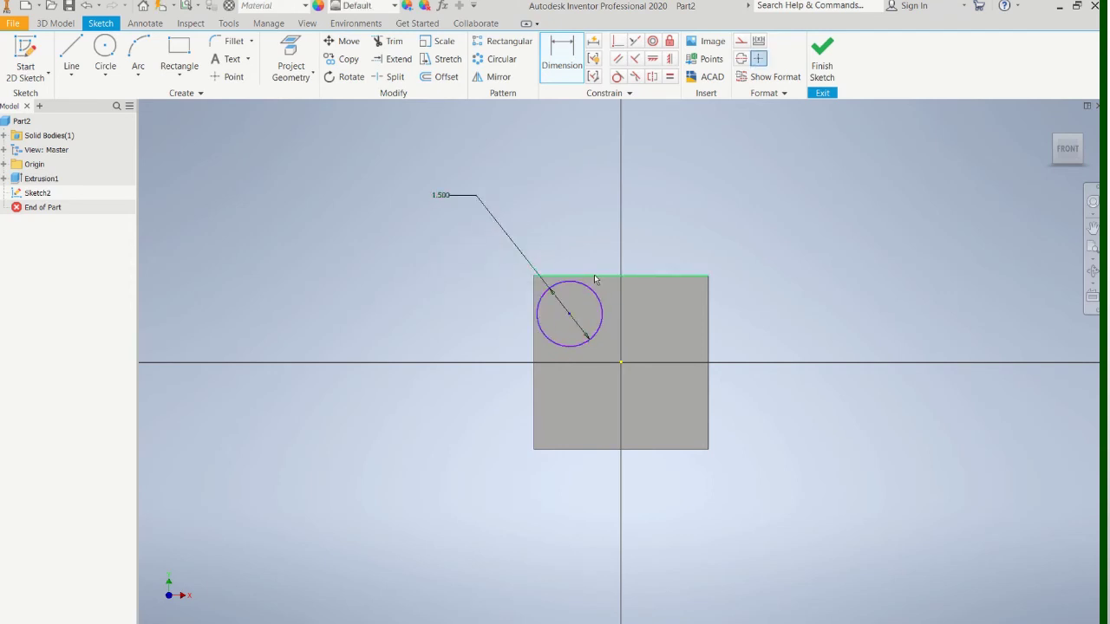
# - Dimension the vertical distance from the face's upper edge to the circle's centre and set it to 0.875 in
pyautogui.click(595, 277)
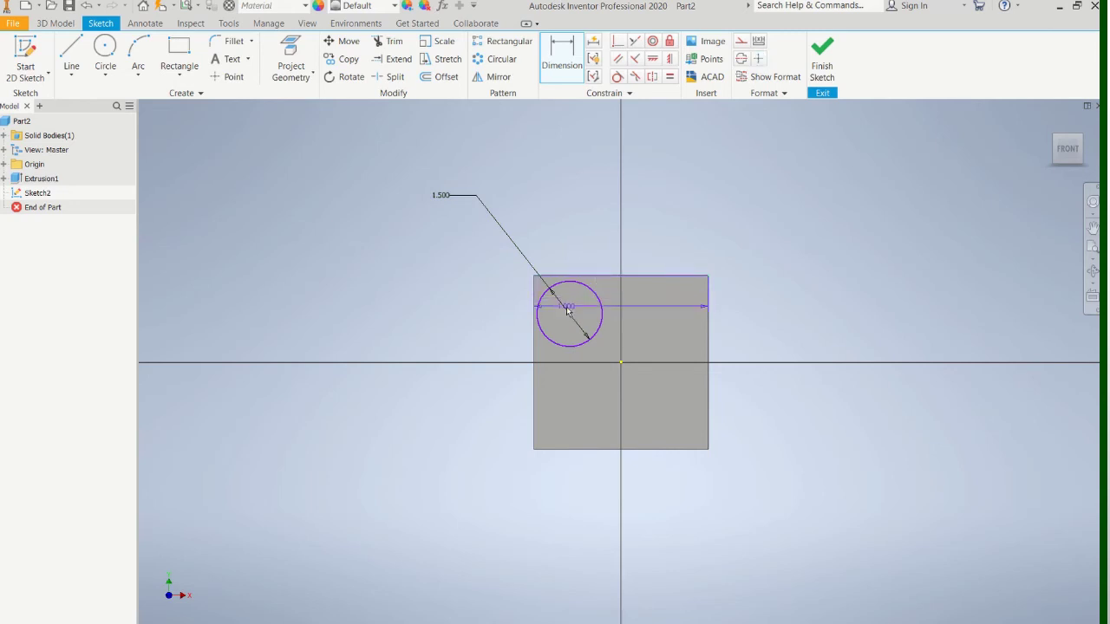
pyautogui.click(568, 313)
pyautogui.click(477, 300)
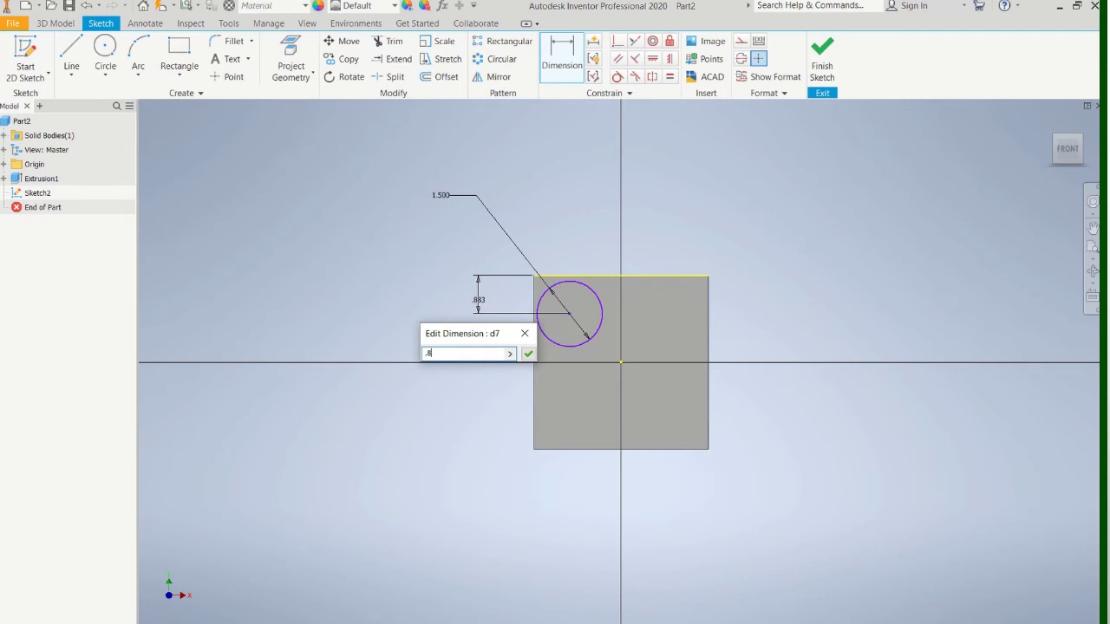
pyautogui.write('.875')
pyautogui.press('Return')
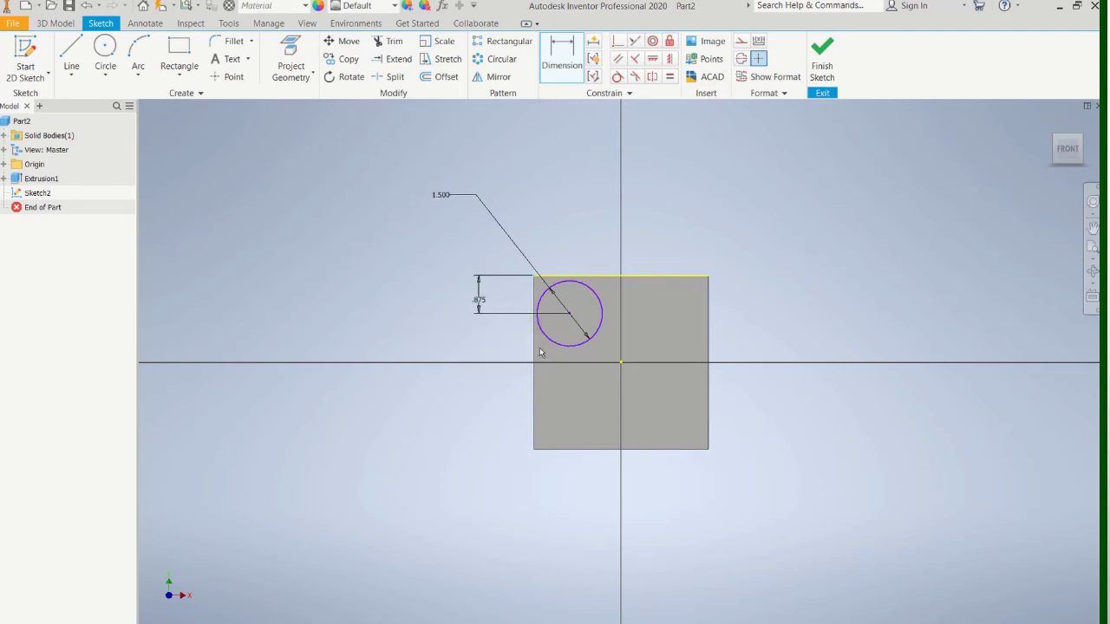
# - Dimension the horizontal distance from the face's left edge to the circle's centre as 1 in, and finish the sketch
pyautogui.click(534, 352)
pyautogui.click(567, 323)
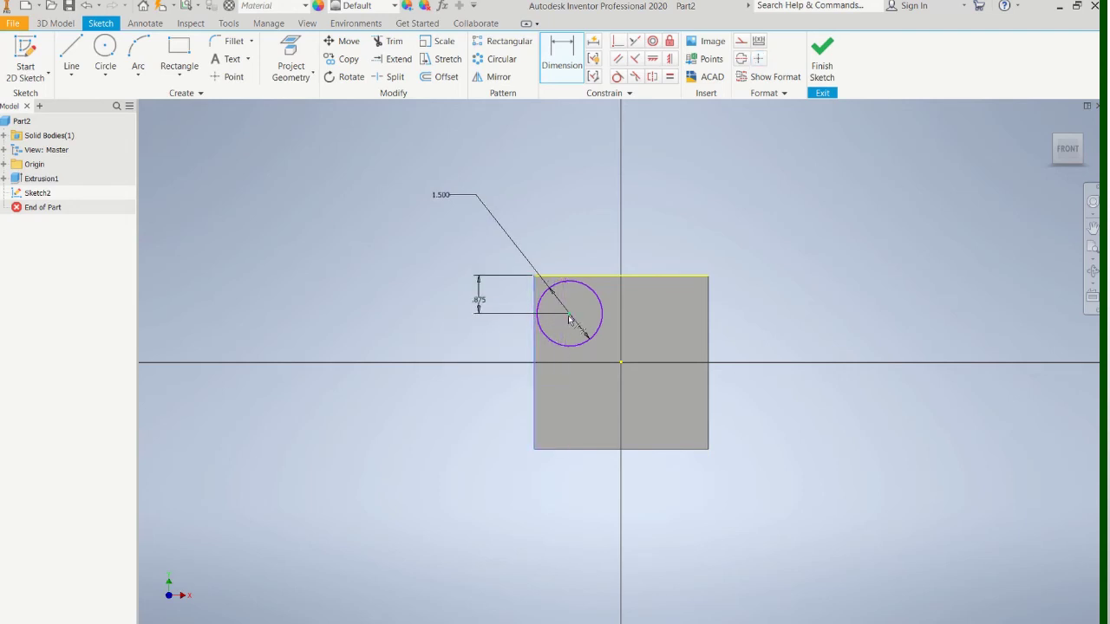
pyautogui.click(551, 222)
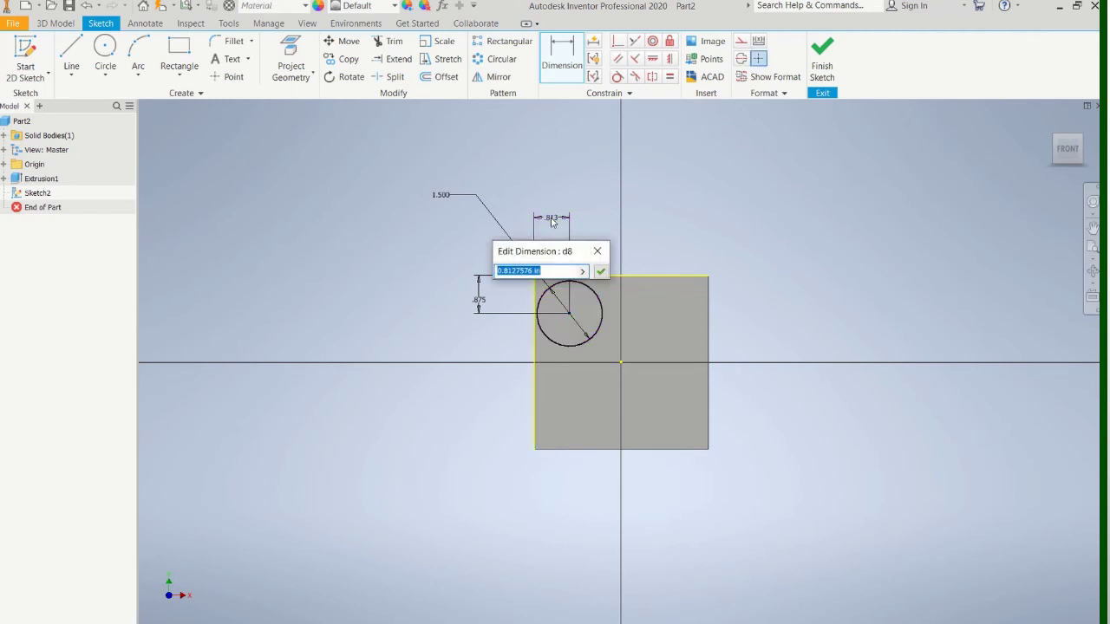
pyautogui.write('1')
pyautogui.press('Return')
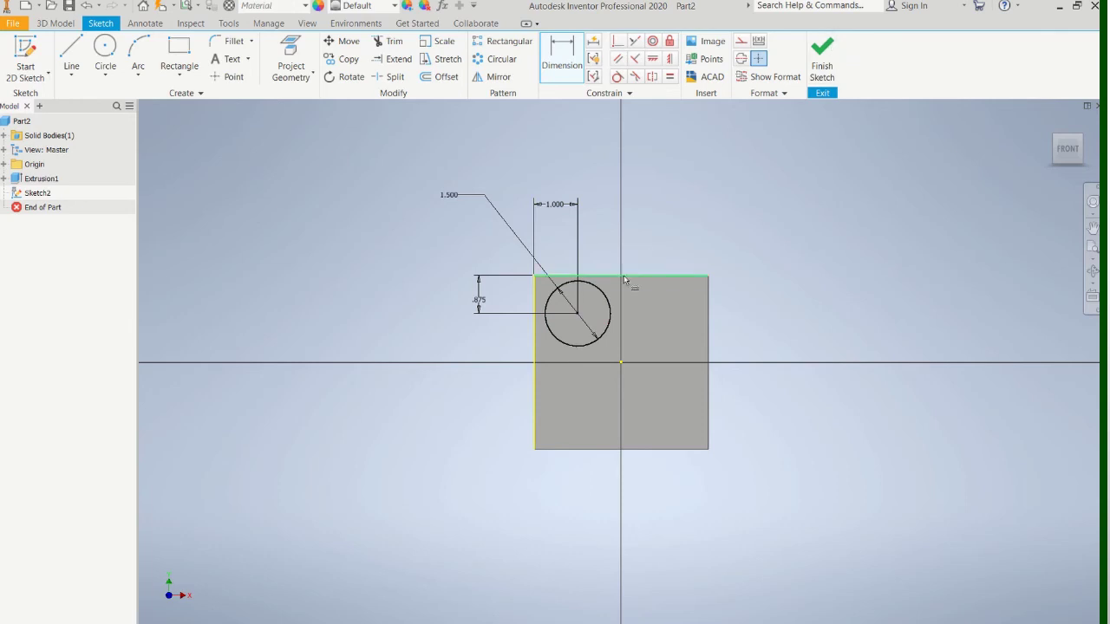
pyautogui.click(818, 59)
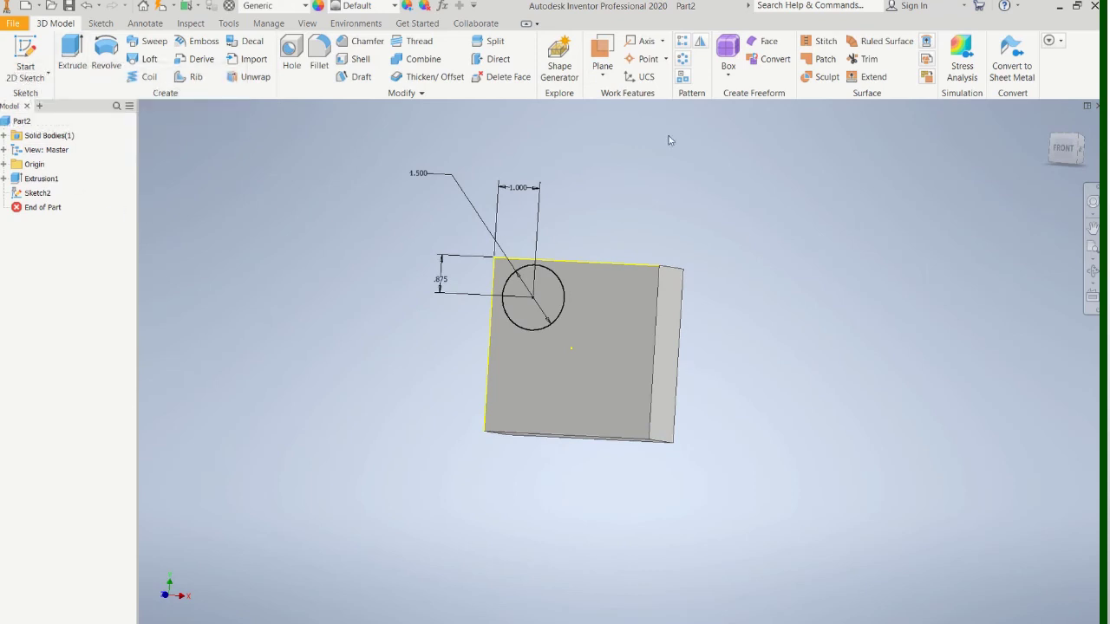
# - Extrude the circle as a Through All cut into the block, after previewing a 0.5 in deep cut
pyautogui.click(72, 53)
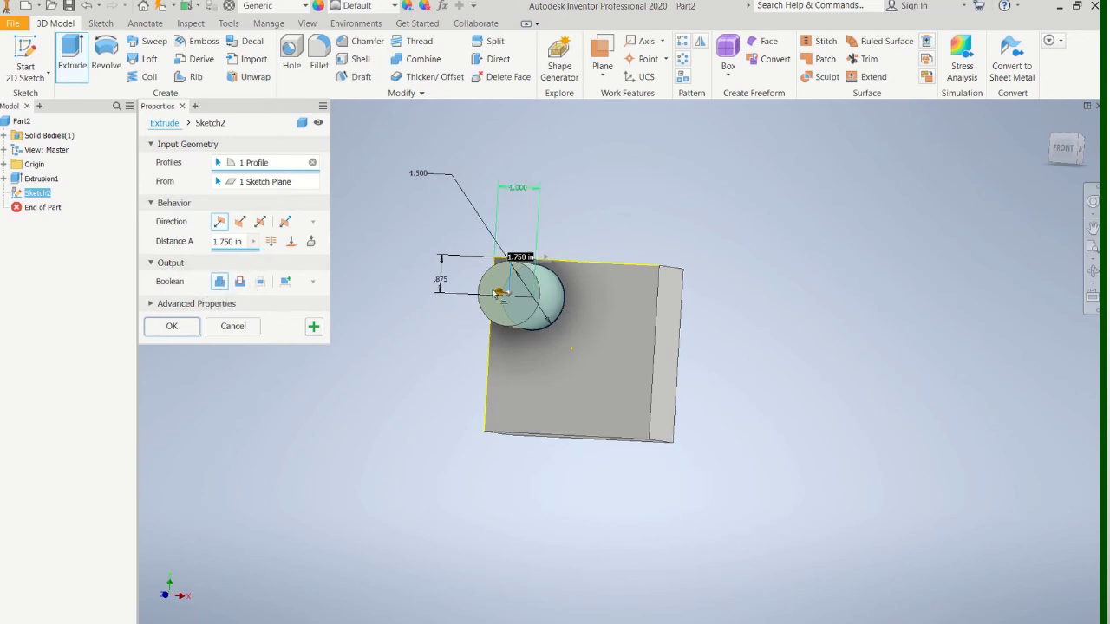
pyautogui.click(245, 284)
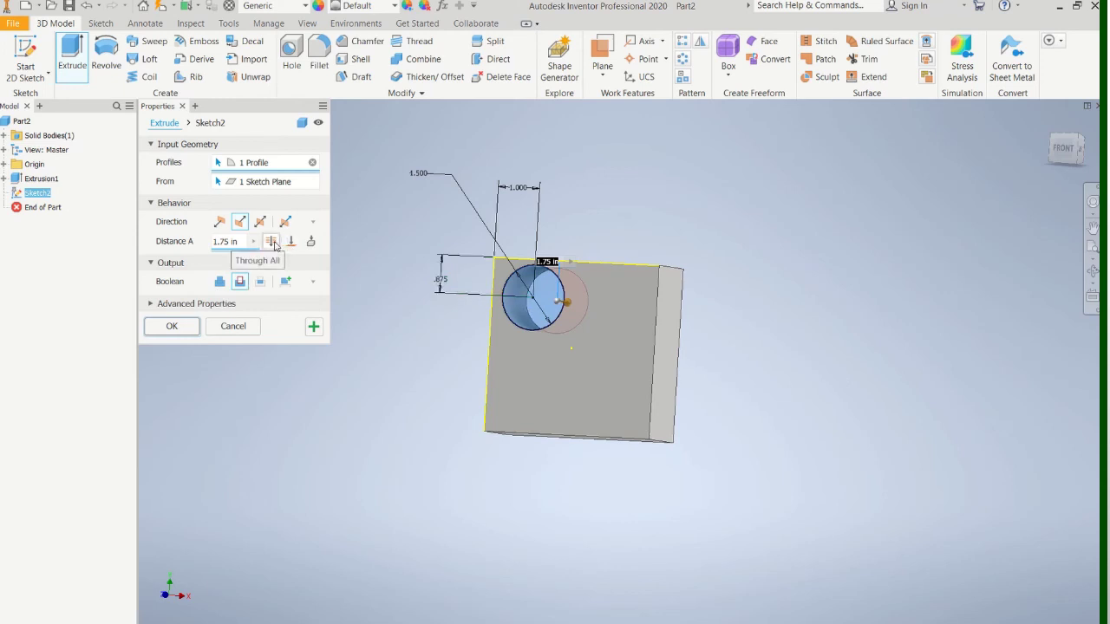
pyautogui.click(222, 242)
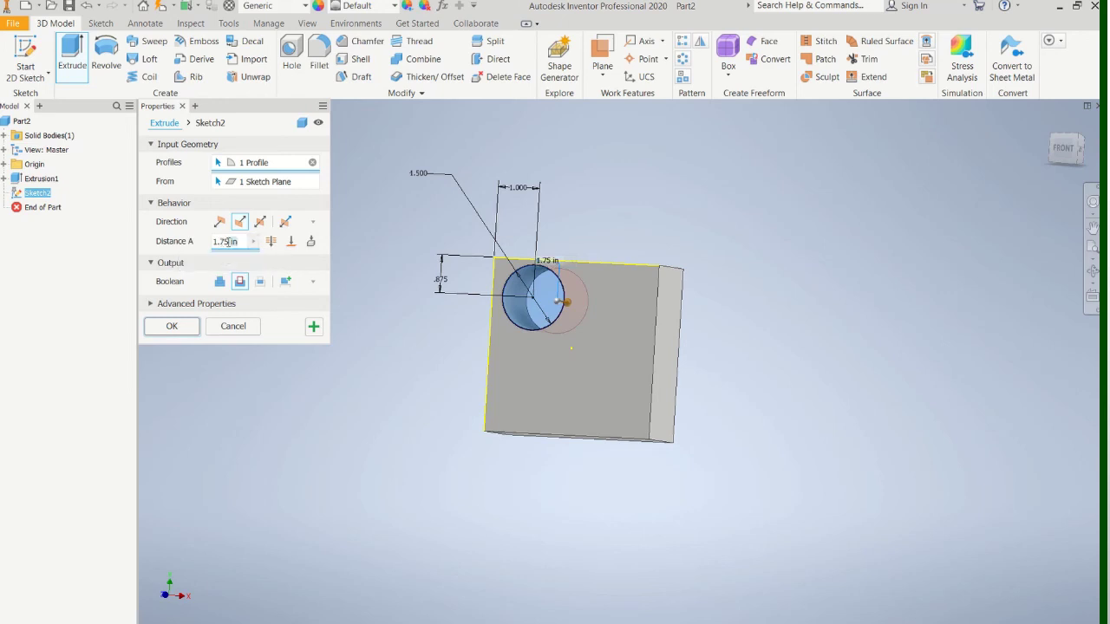
pyautogui.write('.5')
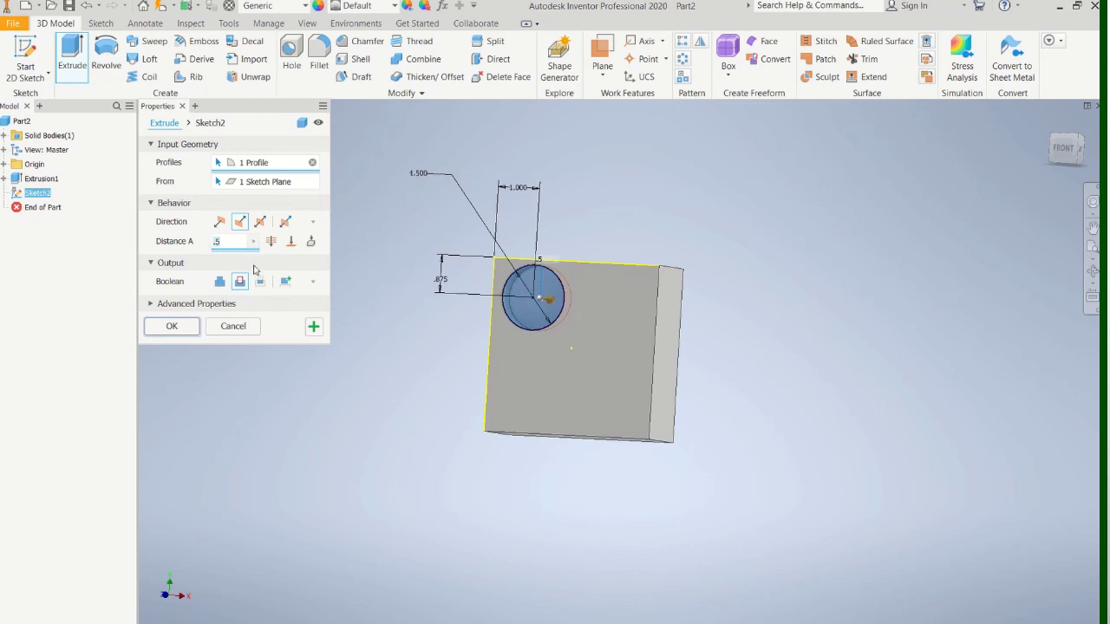
pyautogui.click(271, 242)
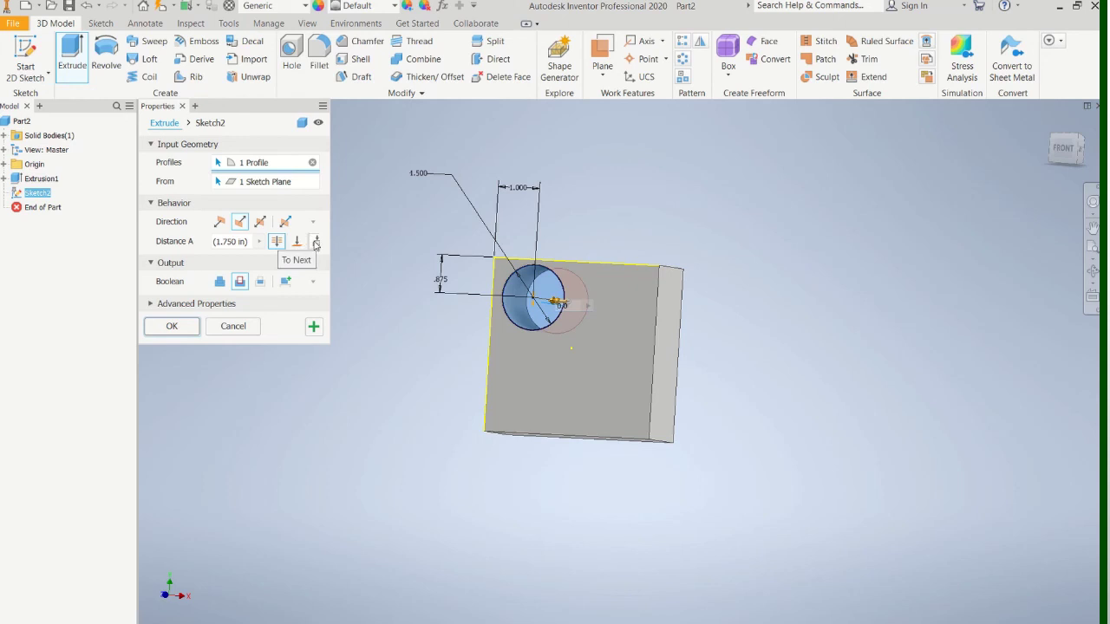
pyautogui.click(171, 326)
pyautogui.scroll(5, 403, 347)
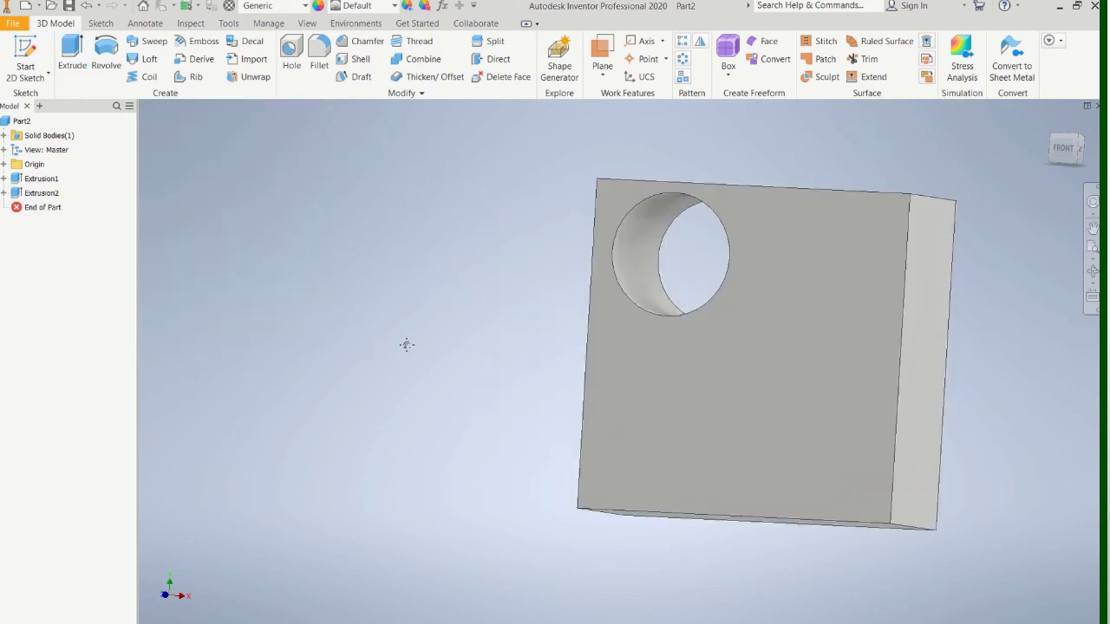
pyautogui.keyDown('shift'); pyautogui.moveTo(416, 362); pyautogui.dragTo(441, 345, button='middle'); pyautogui.keyUp('shift')
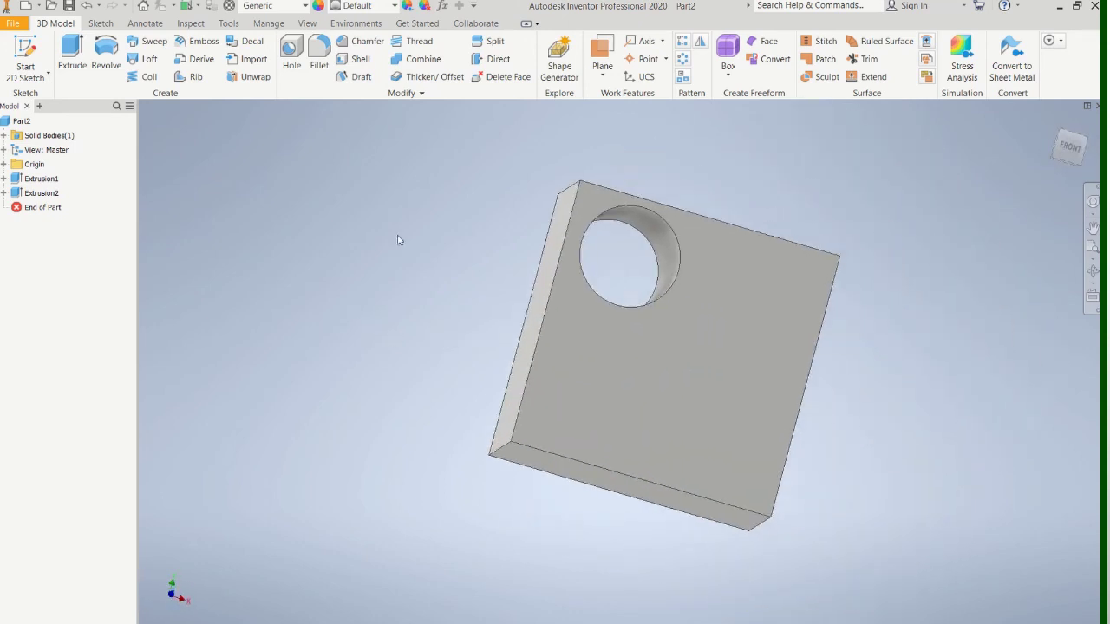
# - Save the part as sampleblk2 in the Inventor Online course info folder
pyautogui.click(16, 24)
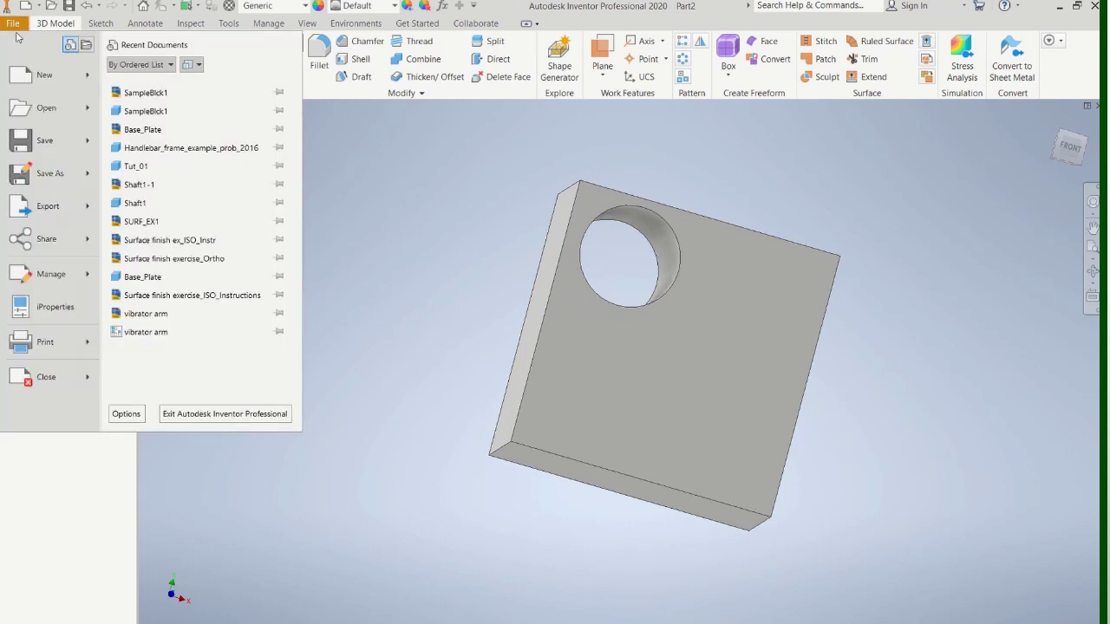
pyautogui.click(50, 174)
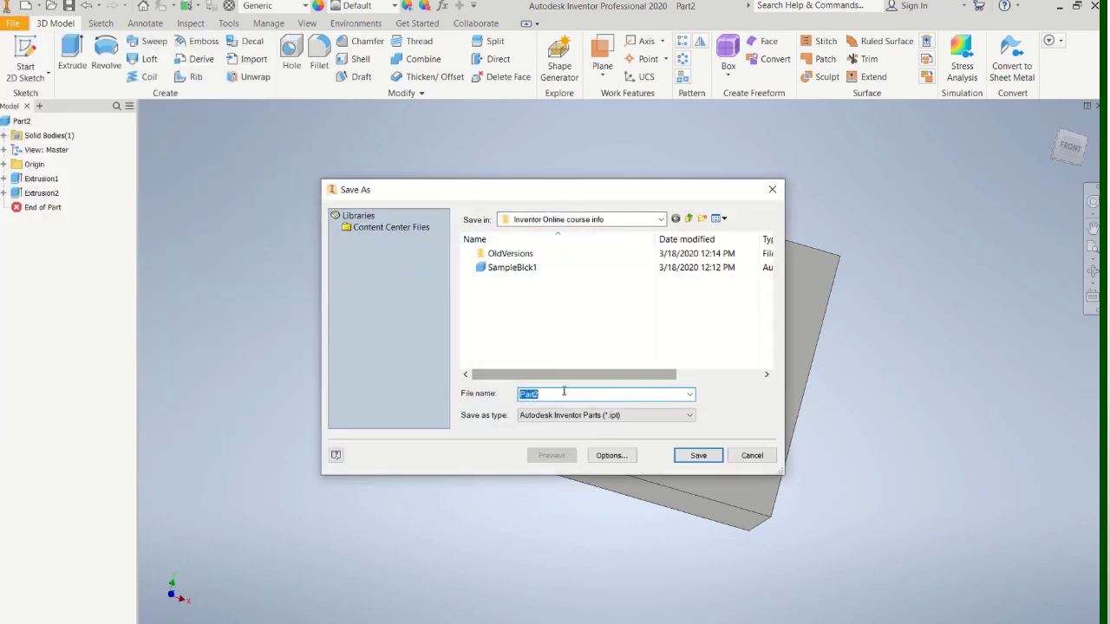
pyautogui.write('sampl')
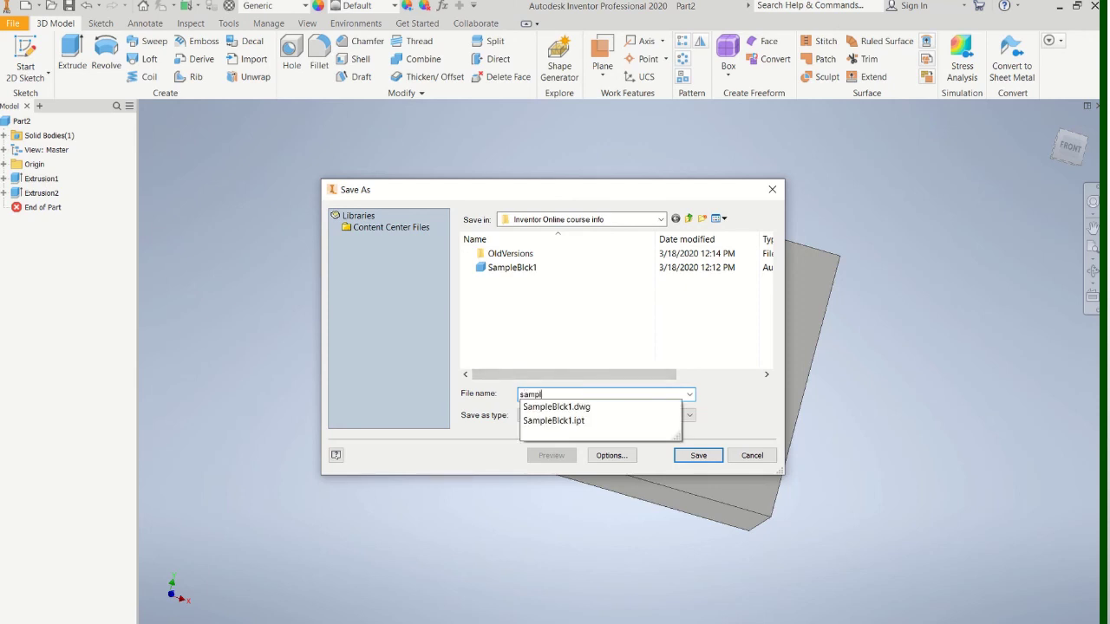
pyautogui.write('eblk2')
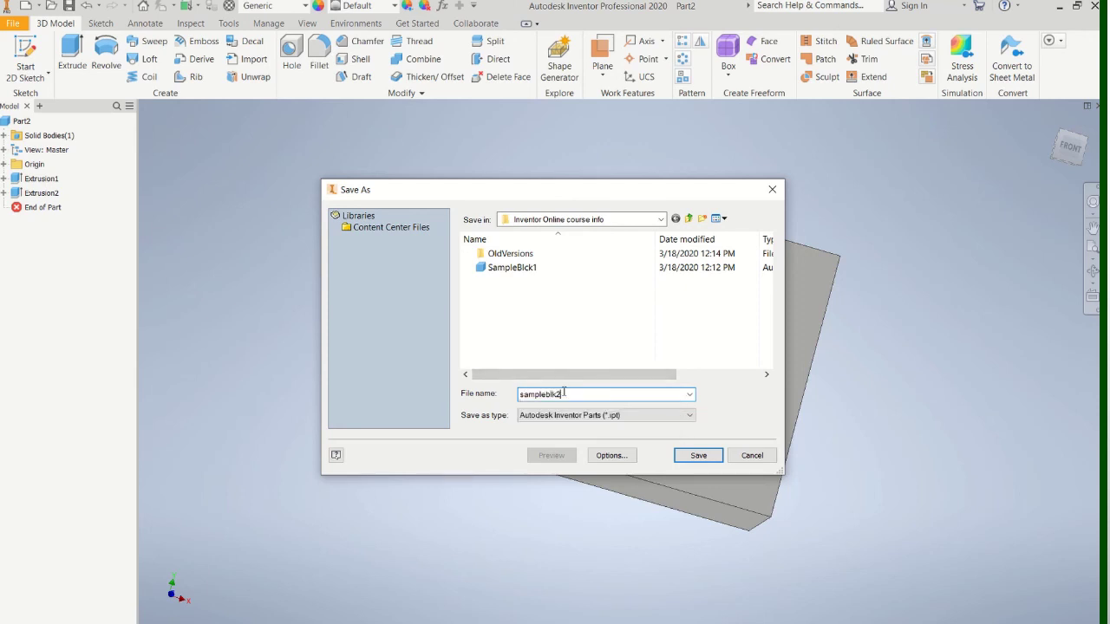
pyautogui.click(696, 455)
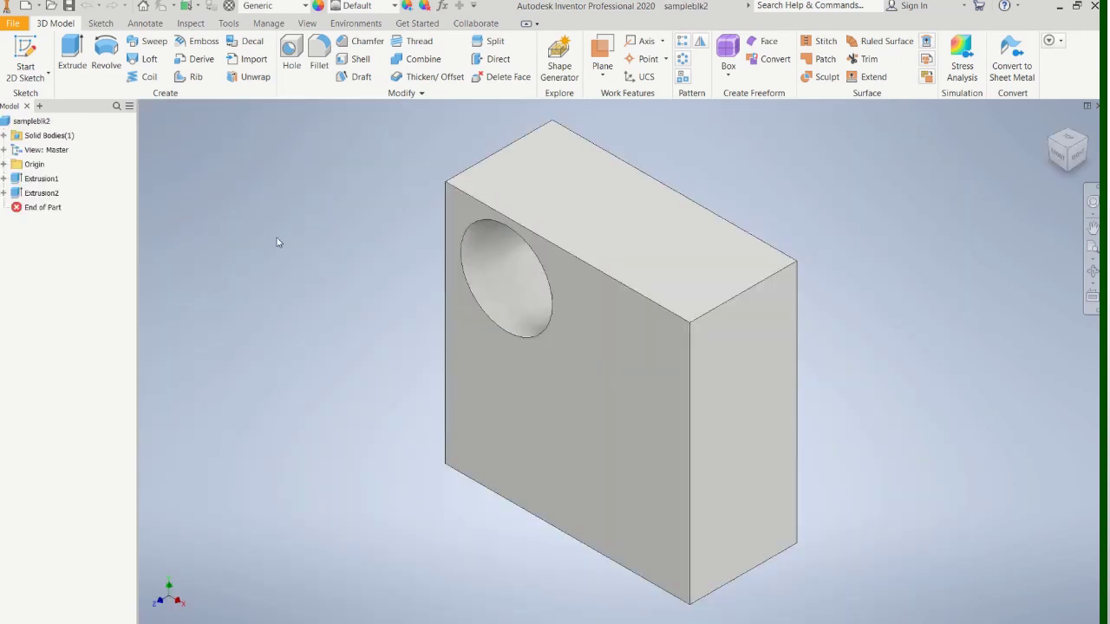
pyautogui.moveTo(477, 9)
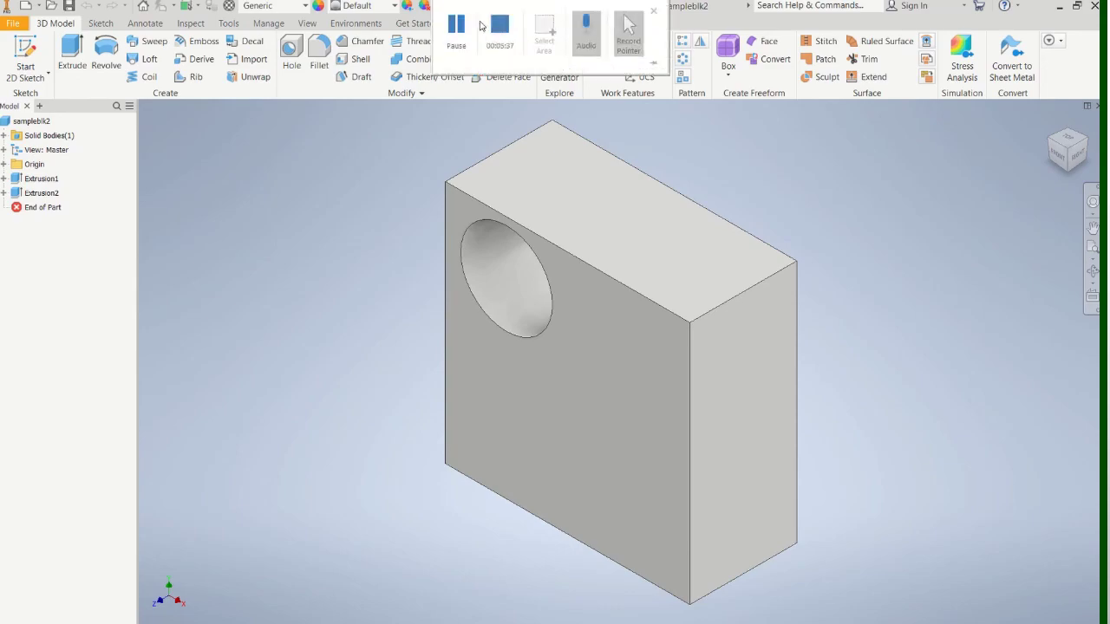